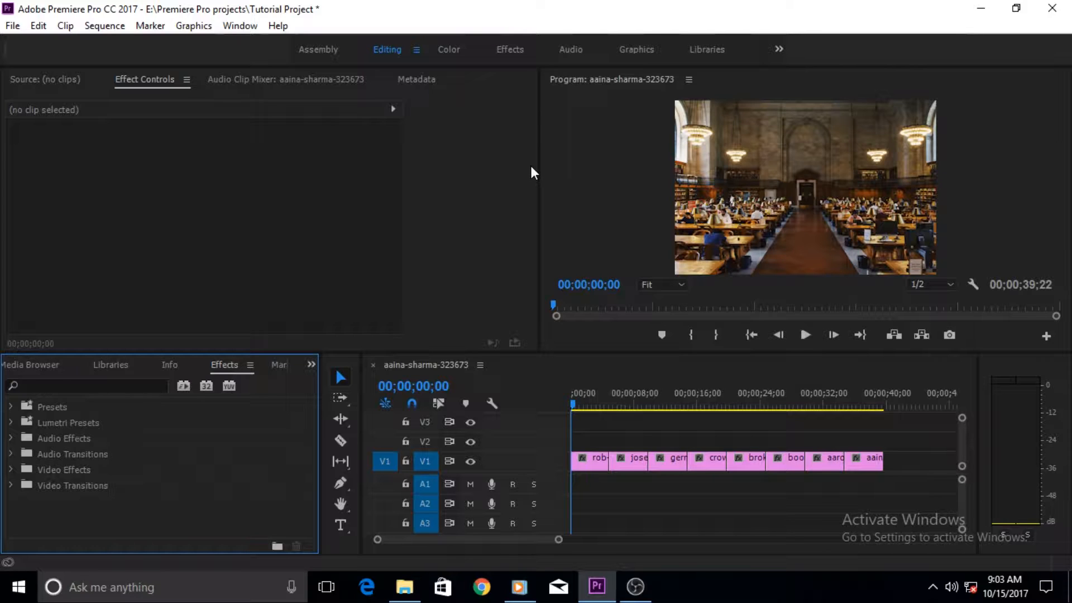
Step: Look through the media browser and the project's items, and return to the list of effects folders
left_click(33, 365)
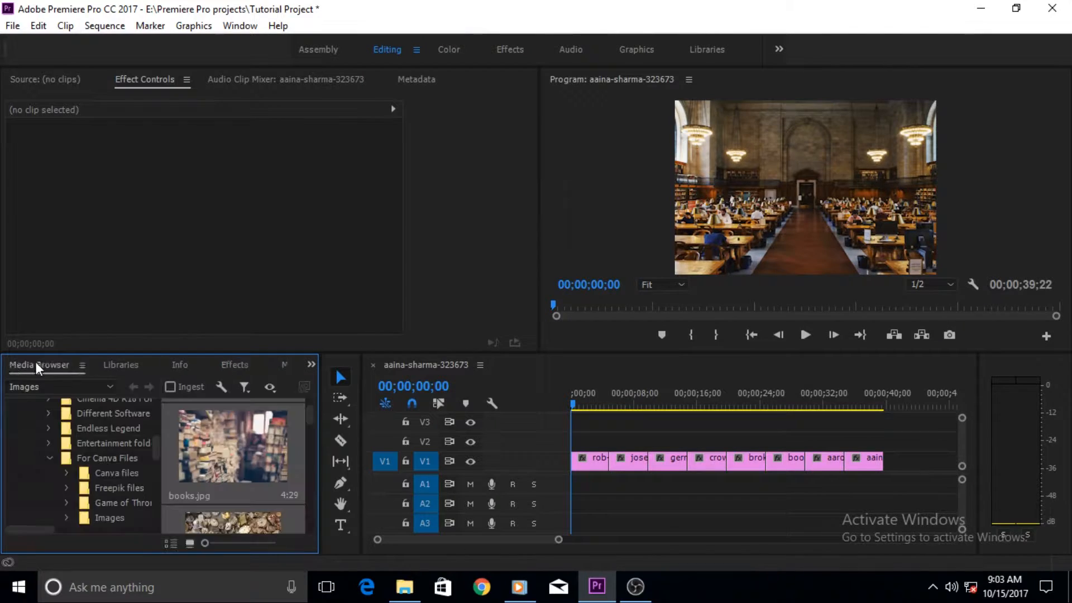
left_click(19, 363)
left_click(308, 365)
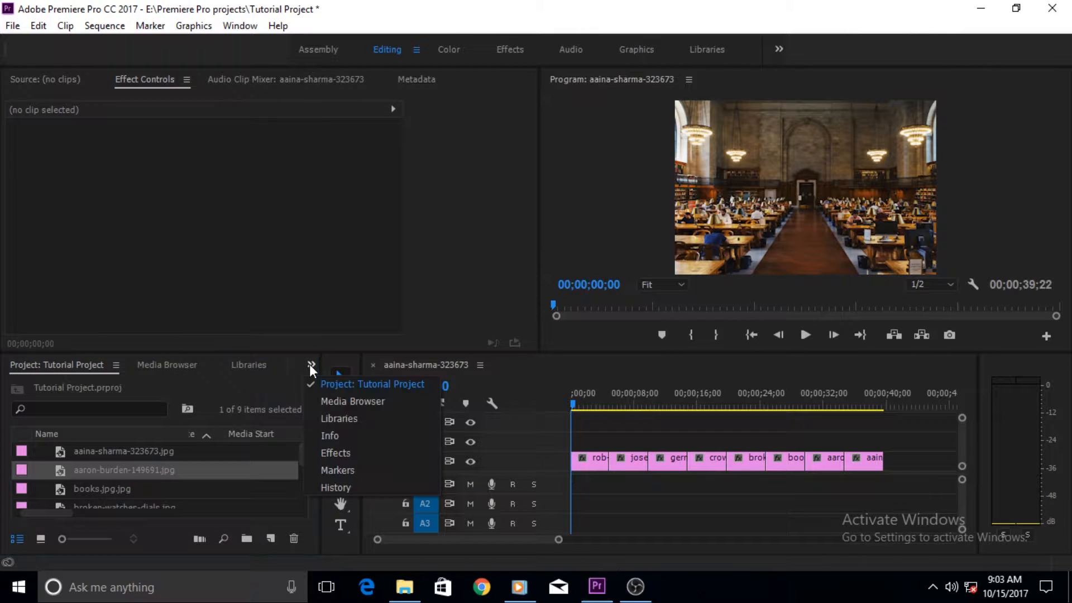
left_click(335, 450)
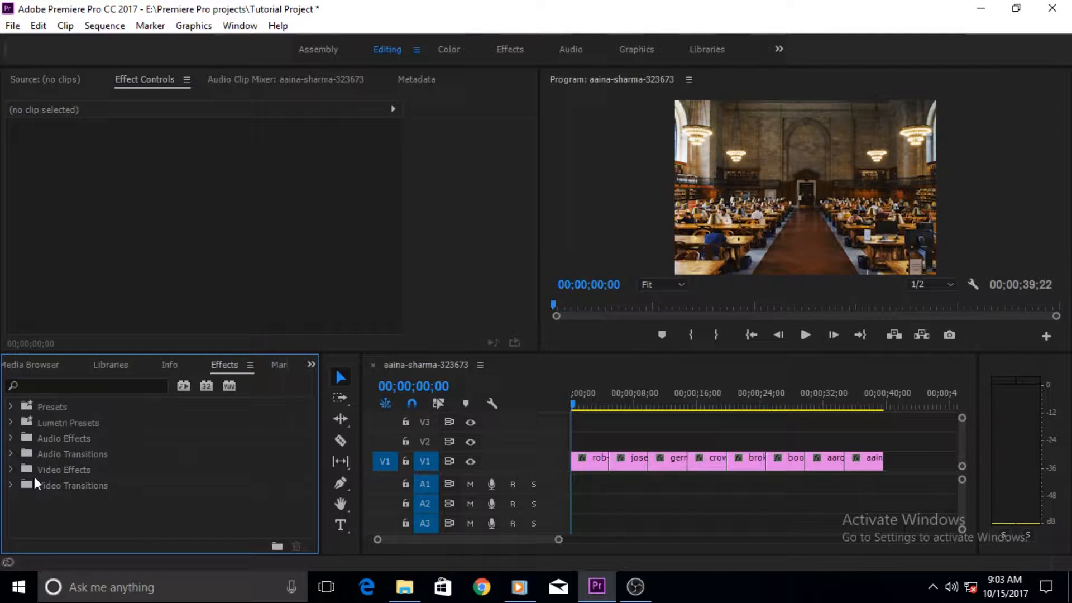
Step: Browse the Video Effects categories, looking inside Color Correction and Stylize
left_click(45, 470)
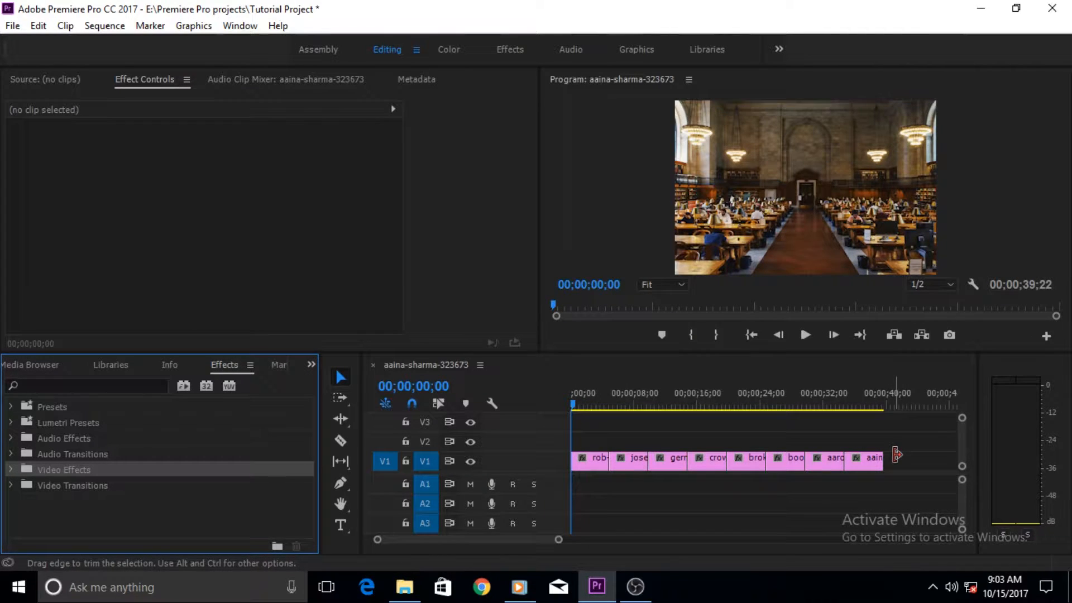
left_click(11, 469)
left_click_drag(309, 441, 297, 471)
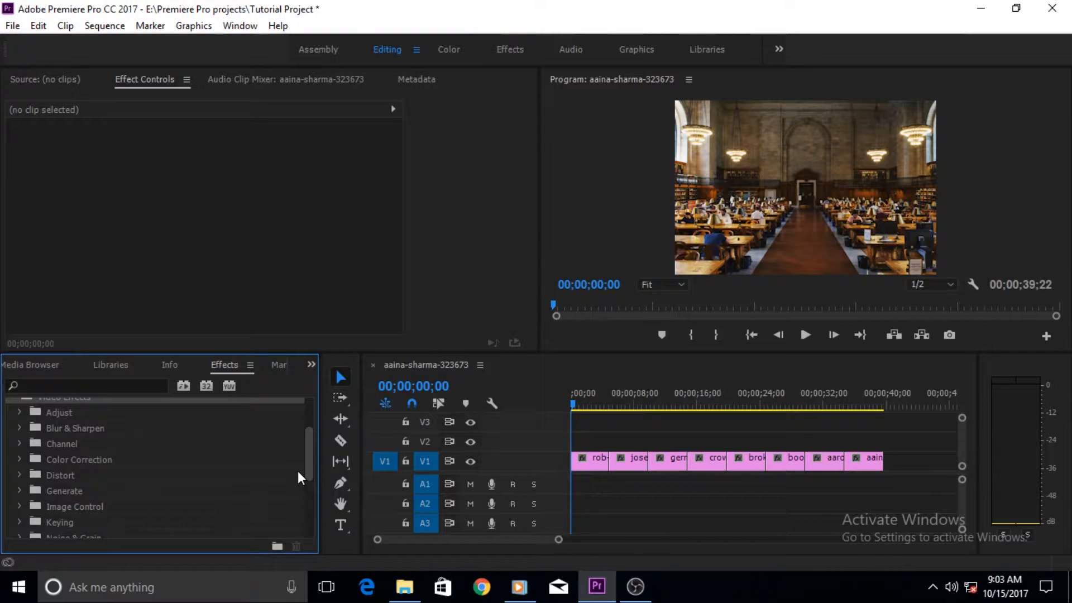
left_click(20, 459)
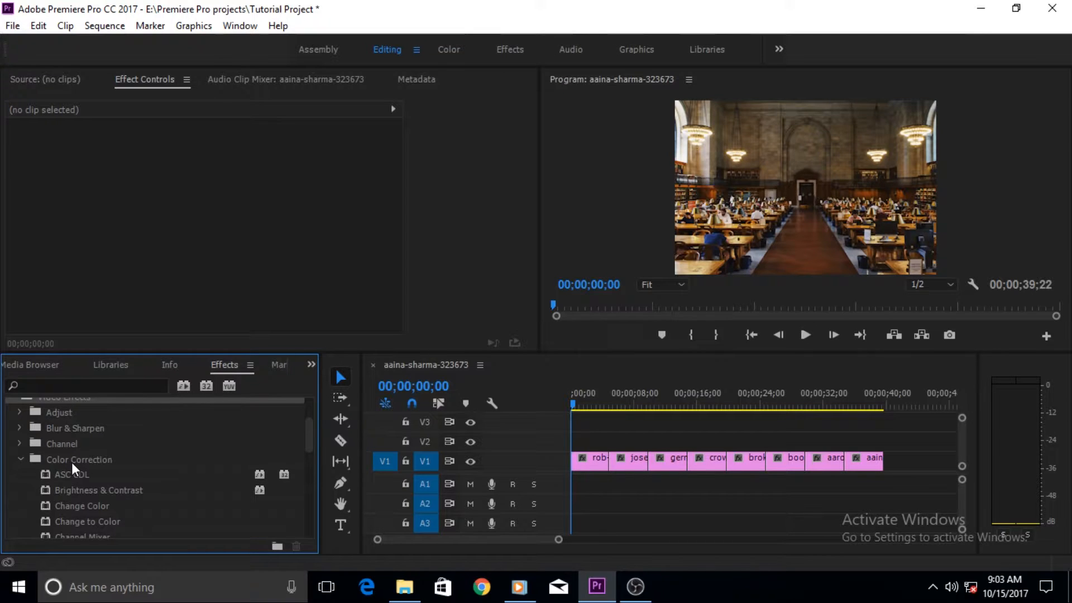
left_click(21, 460)
left_click_drag(309, 453, 306, 496)
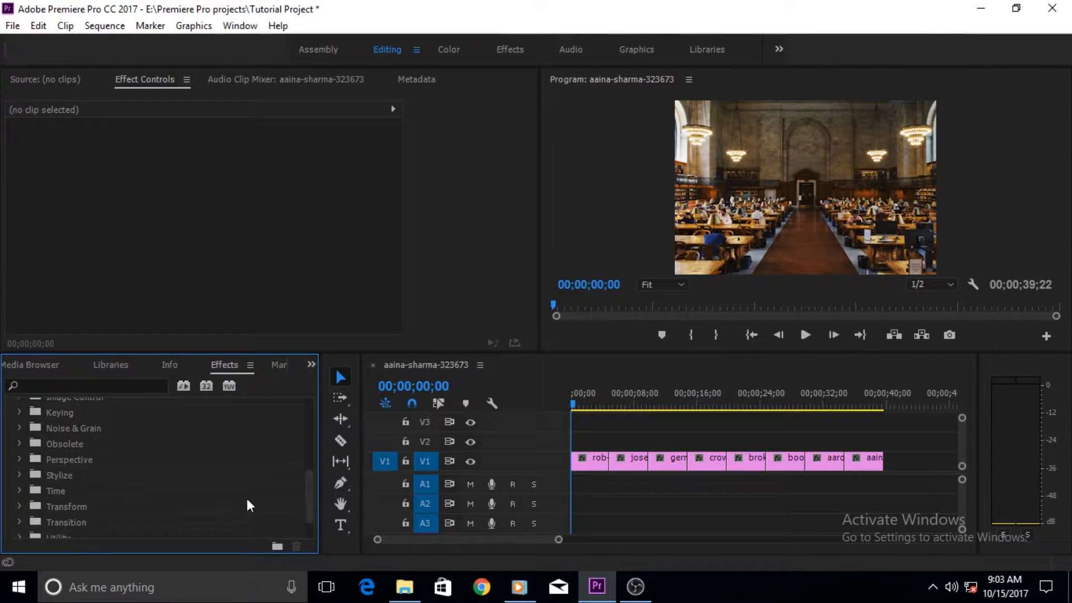
left_click(21, 475)
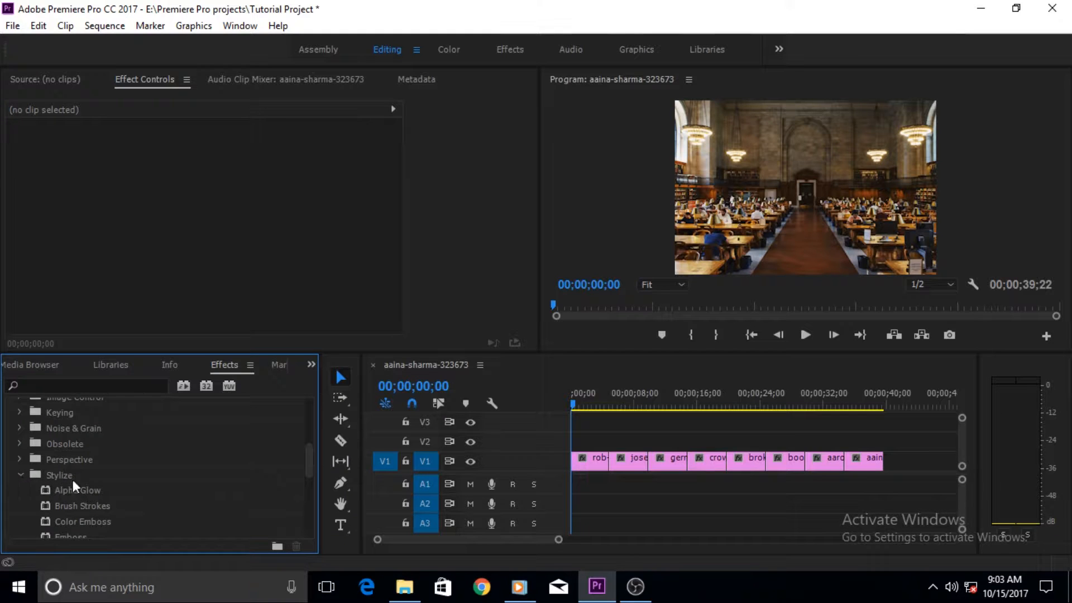
left_click(20, 475)
left_click_drag(306, 493, 307, 506)
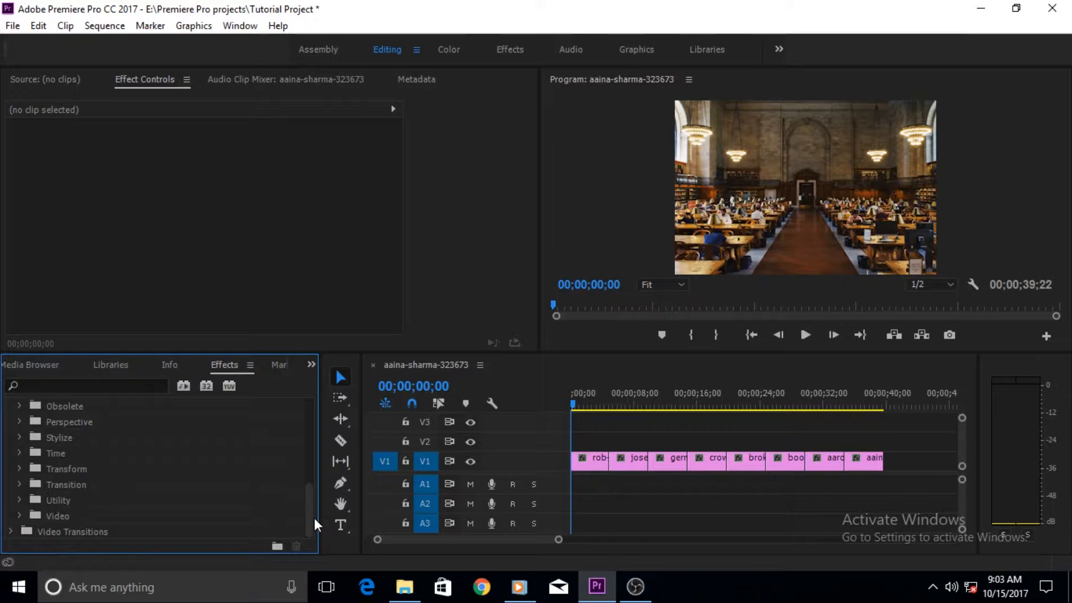
left_click_drag(311, 518, 304, 462)
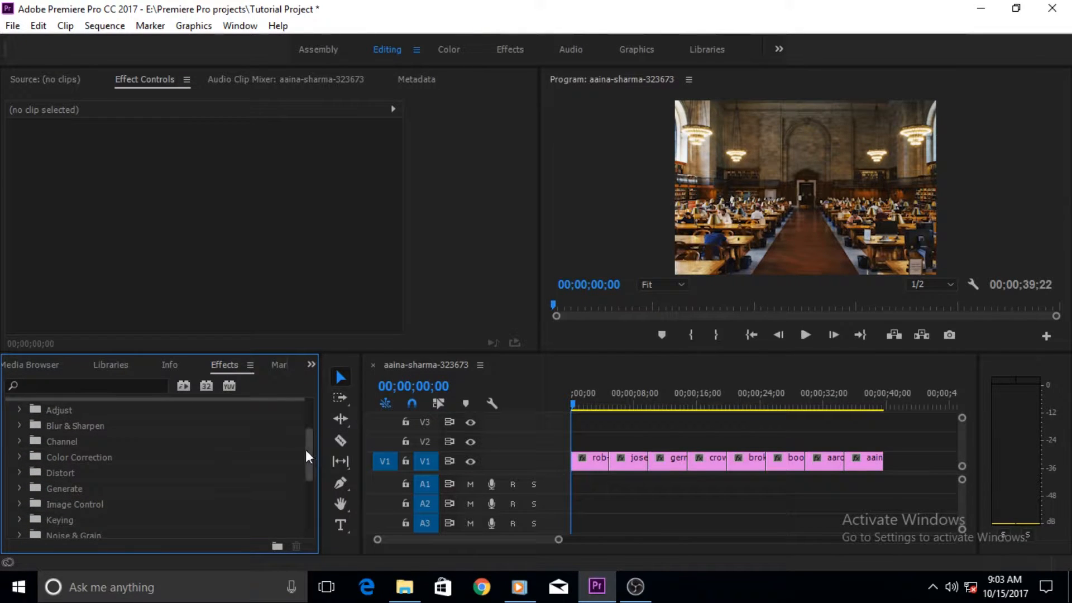
left_click_drag(309, 451, 309, 431)
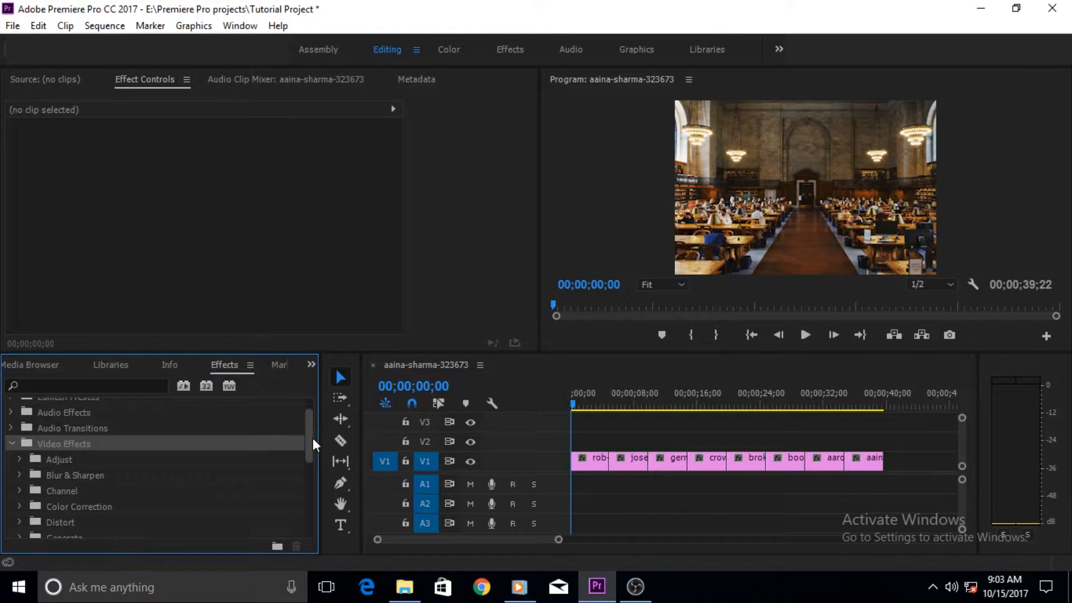
left_click_drag(311, 440, 310, 417)
Step: Search the effects for "White" to find the Black & White video effect, and select the first clip on track V1
left_click(150, 386)
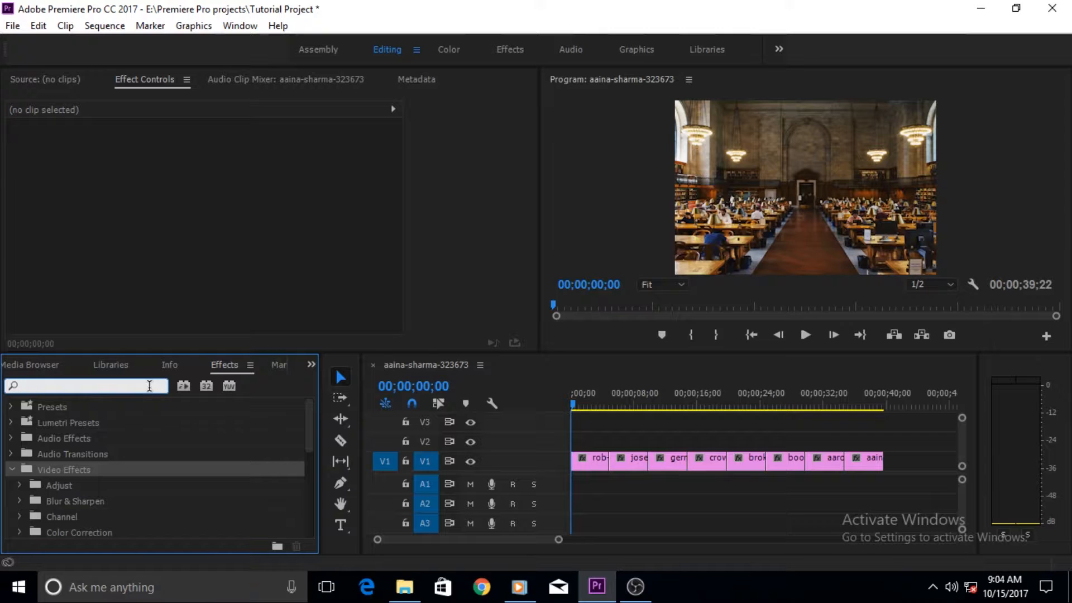
type("White")
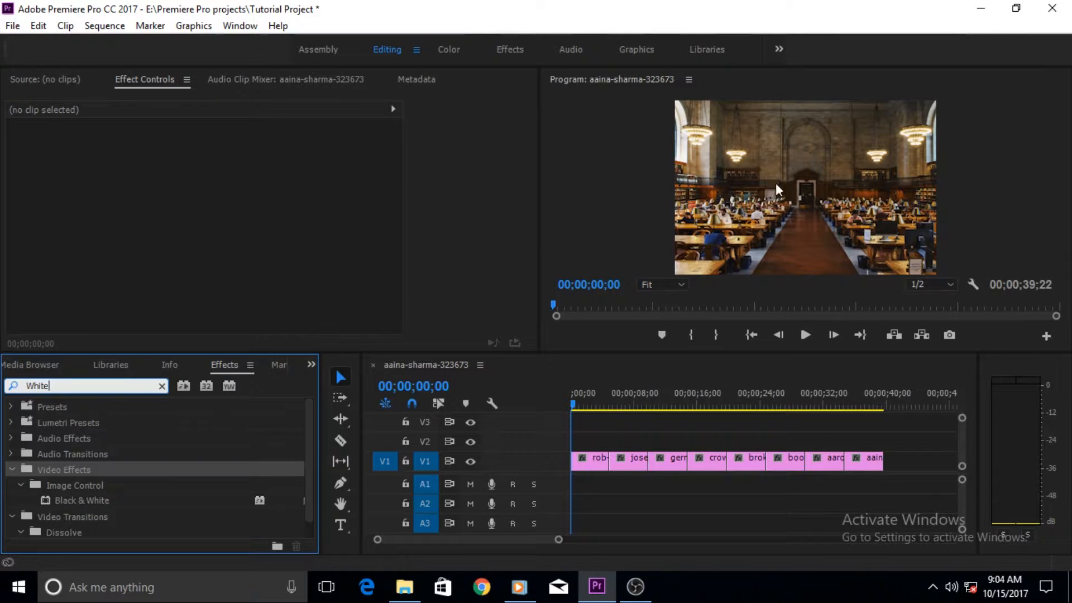
left_click(45, 499)
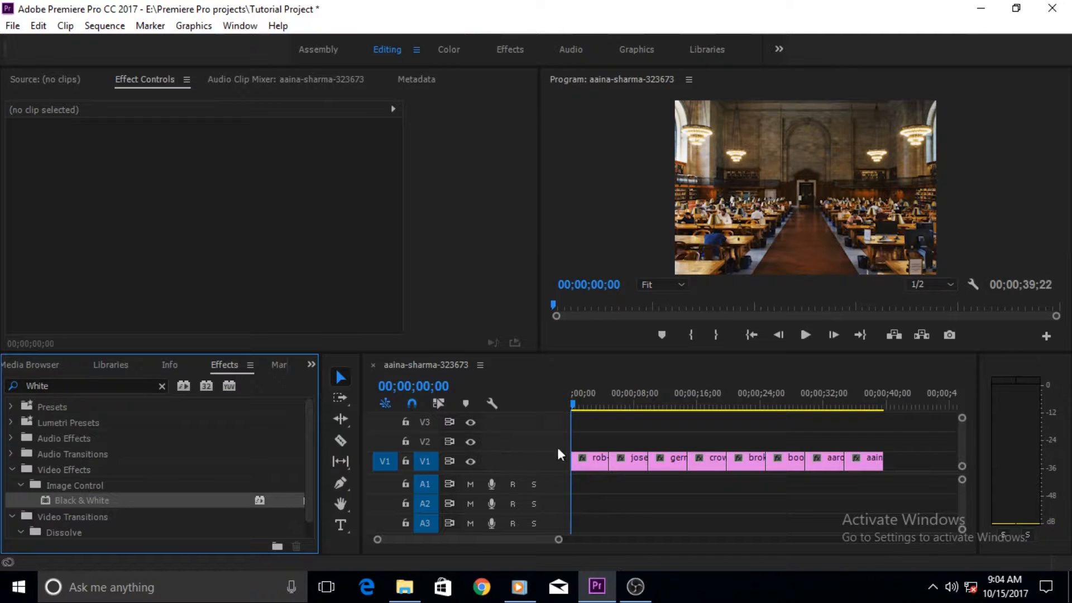
left_click(586, 458)
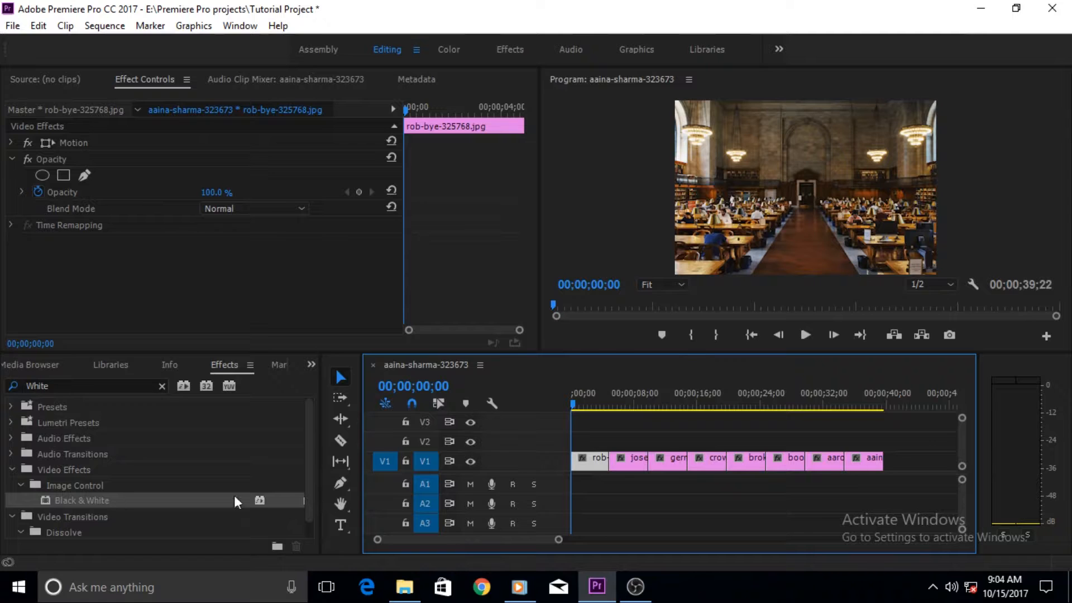
Step: Try applying the Black & White effect to the first clip, undoing it each time
double_click(44, 501)
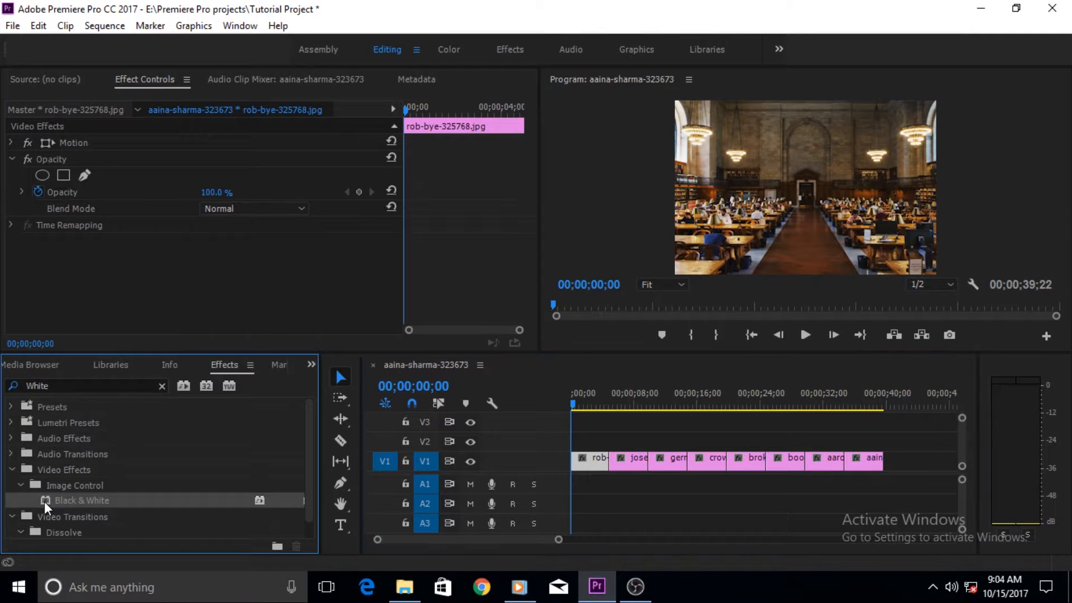
key("ctrl+z")
left_click_drag(45, 501, 590, 459)
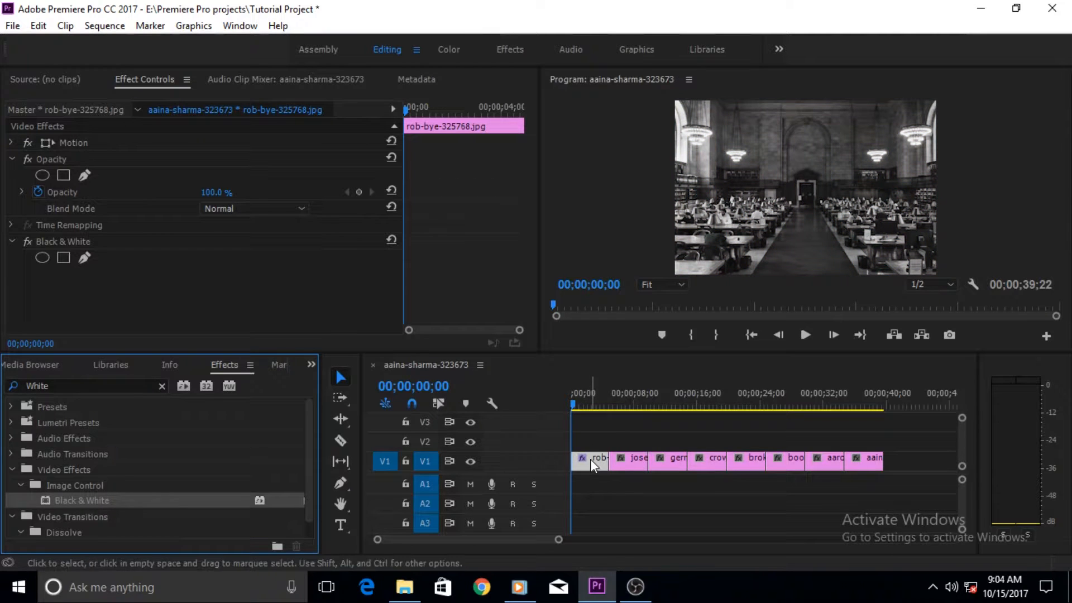
key("ctrl+z")
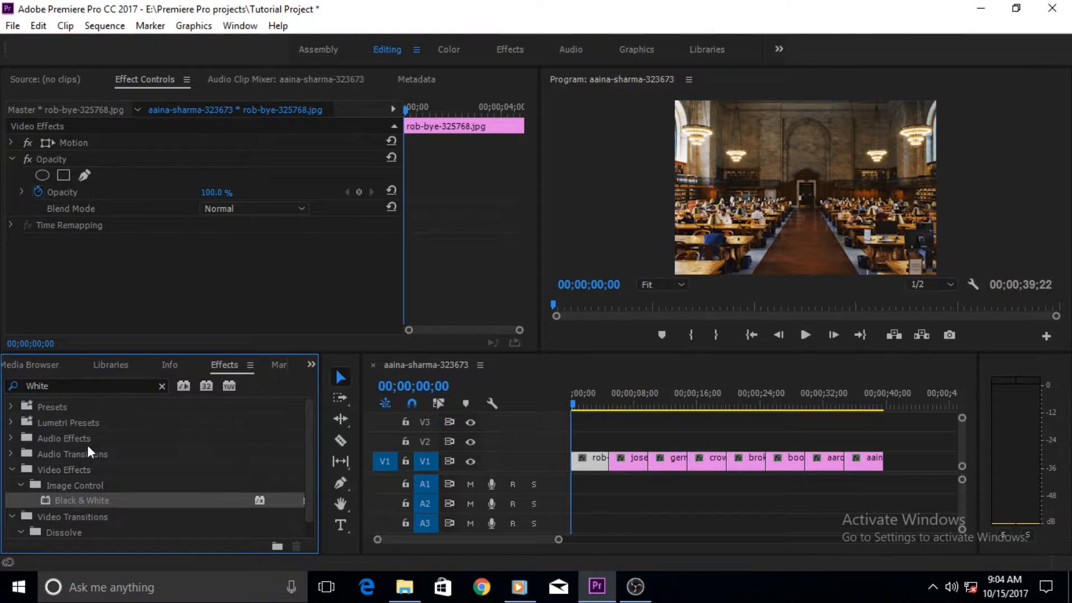
Step: Apply the Black & White video effect to the first clip and show the effect's settings
left_click_drag(46, 501, 93, 260)
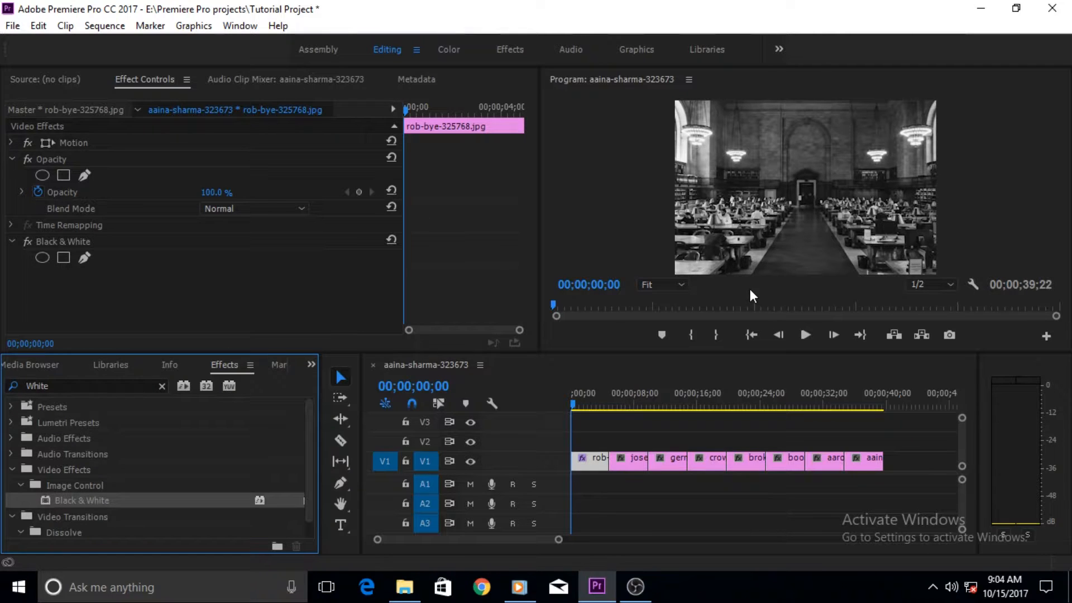
left_click(12, 242)
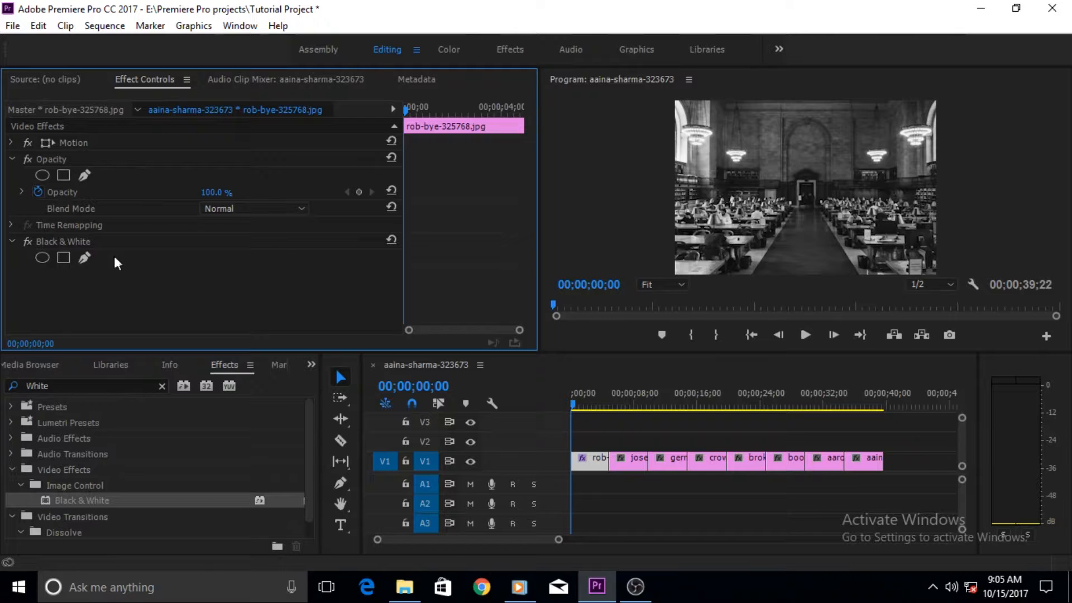
Step: Add a four-point polygon mask to the Black & White effect and stretch its two right corners outward
left_click(61, 259)
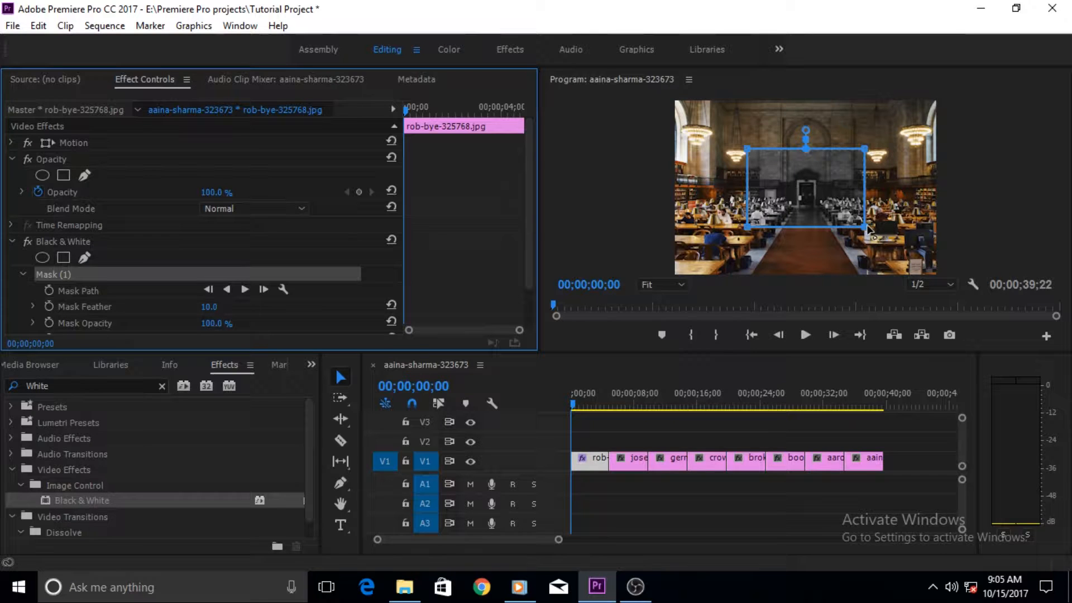
left_click_drag(864, 229, 907, 255)
left_click_drag(864, 149, 905, 113)
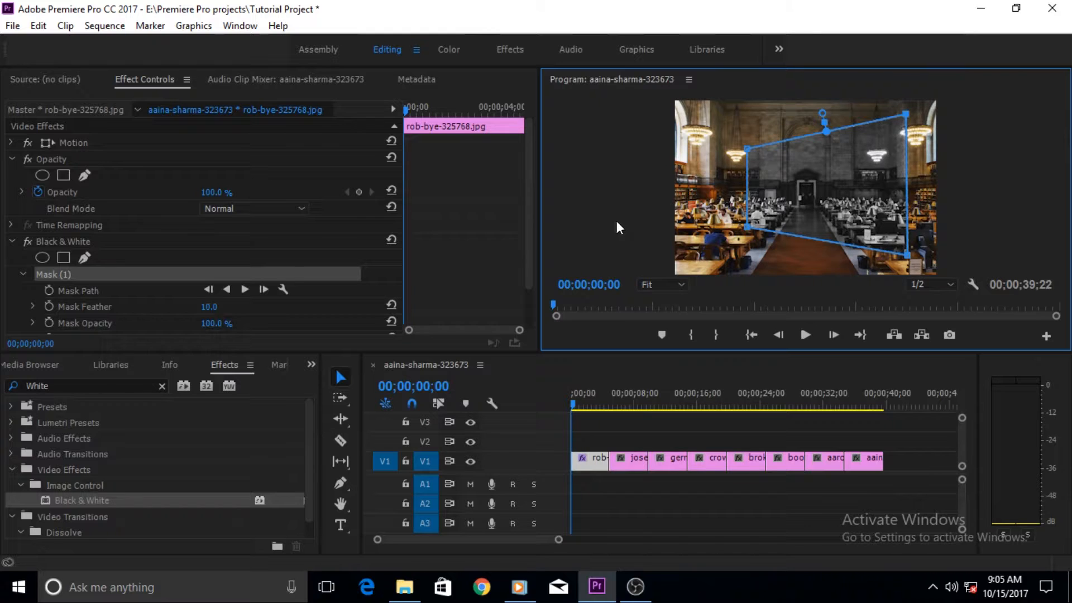
Step: Undo the mask corner changes and the mask itself, and collapse the Black & White effect's settings
key("ctrl+z")
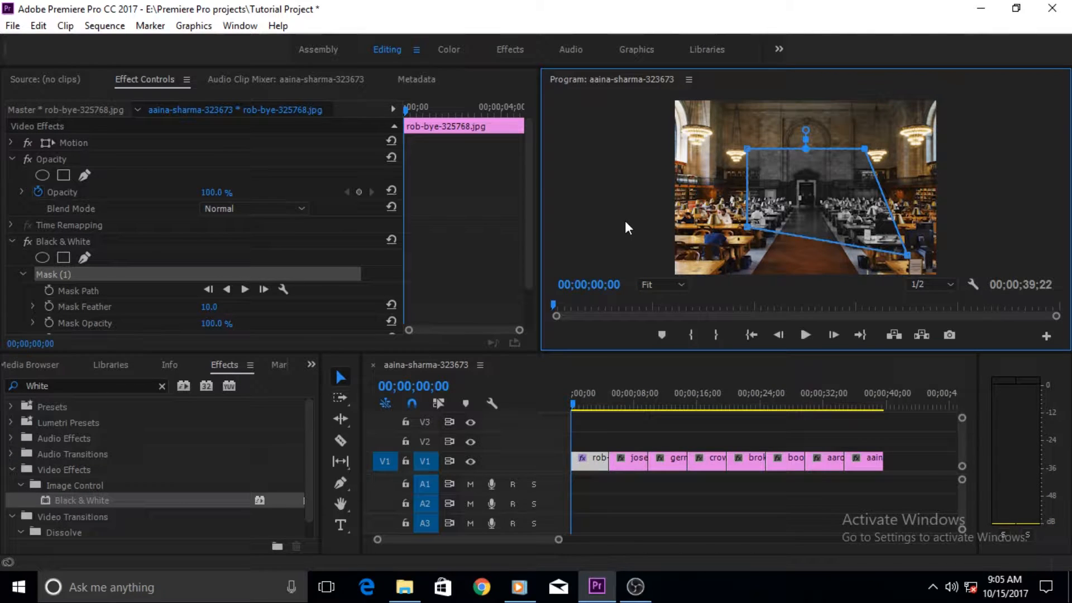
key("ctrl+z")
key("ctrl+z")
key("ctrl+z")
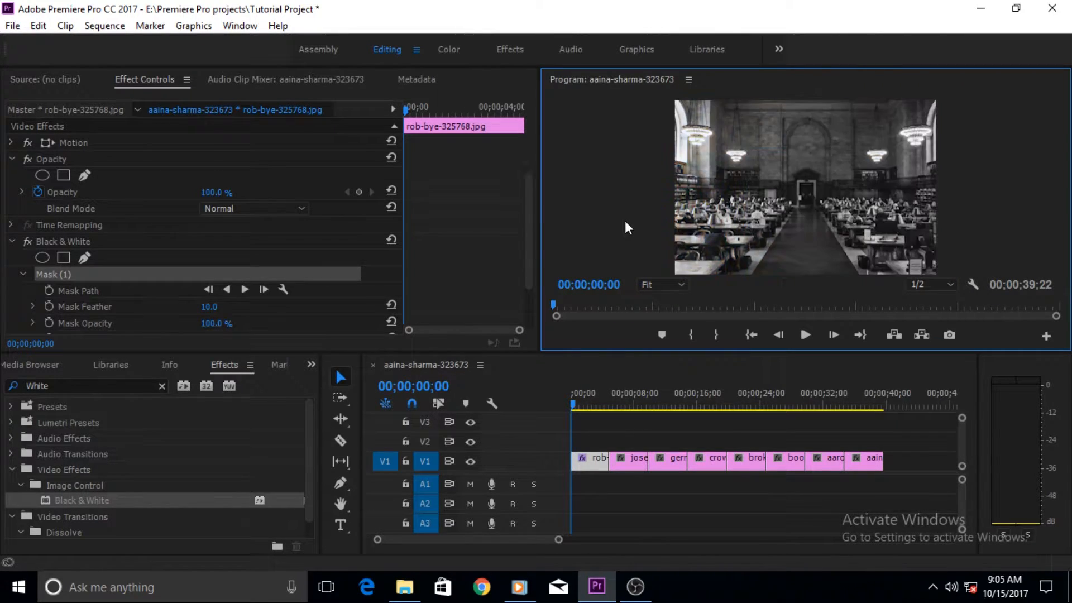
key("ctrl+z")
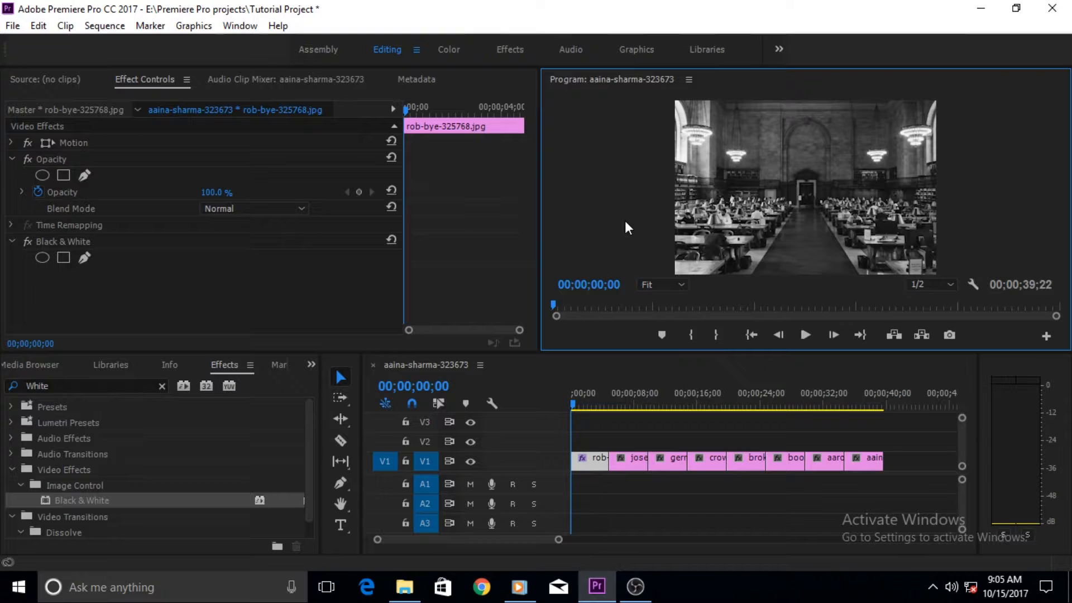
left_click(11, 242)
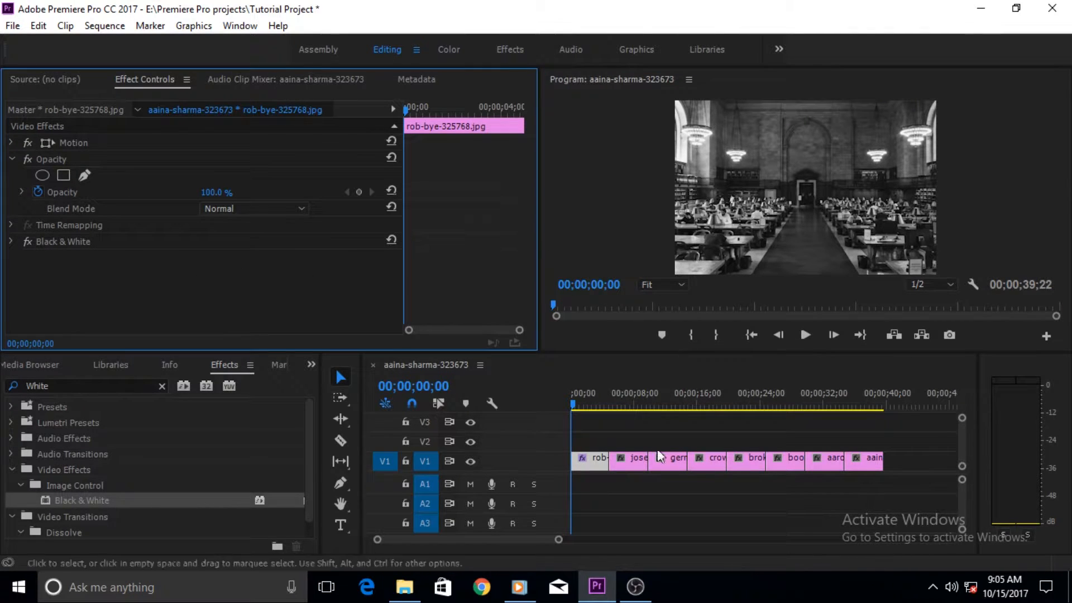
Step: Search the effects for "noise" and apply the Noise video effect from Noise & Grain to the first clip
left_click(68, 385)
double_click(68, 386)
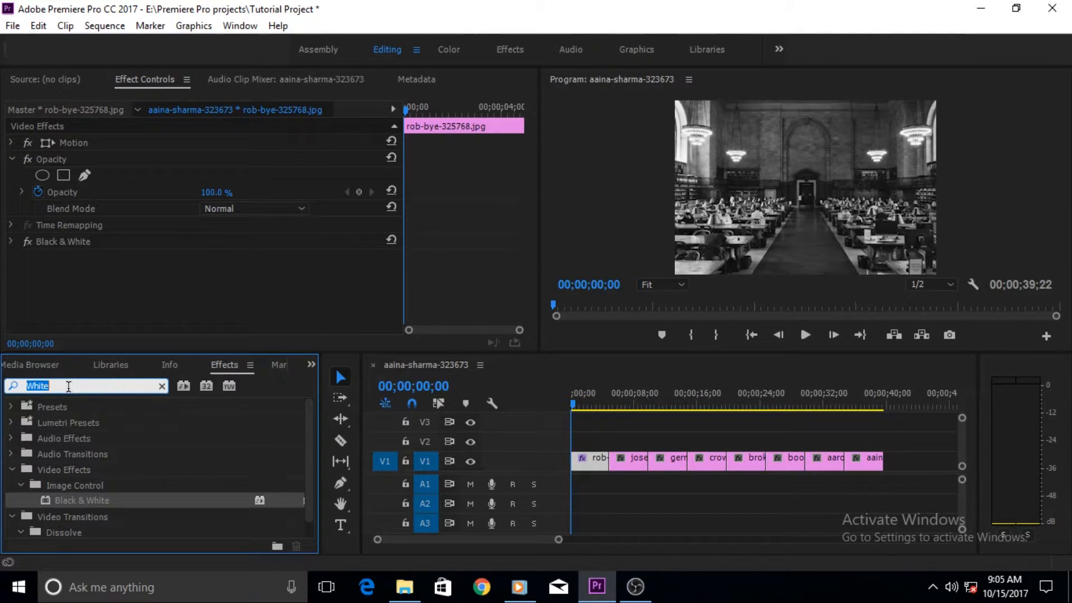
type("n")
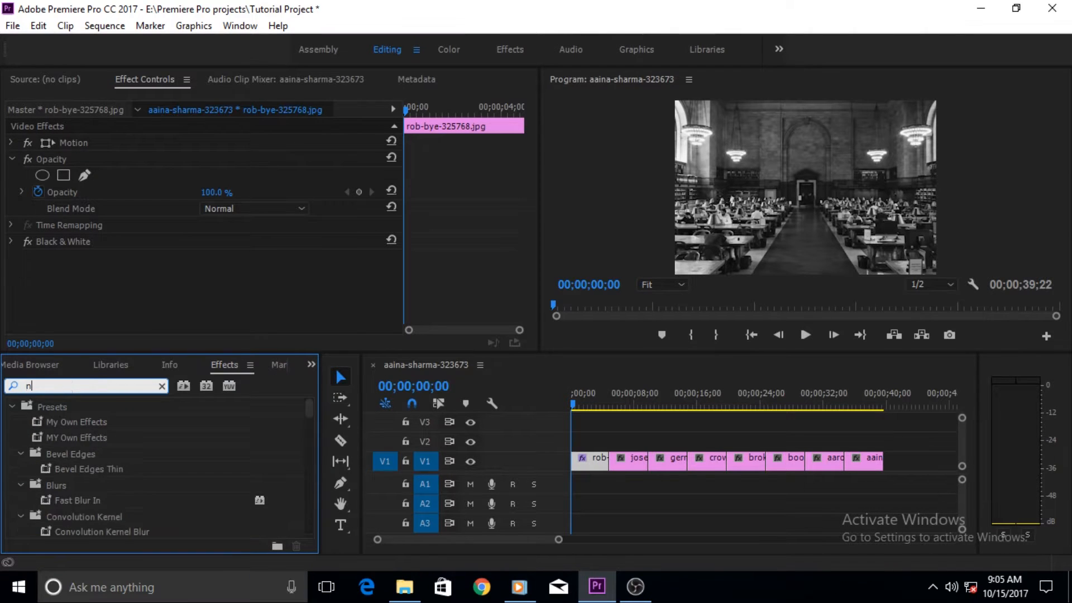
type("oise")
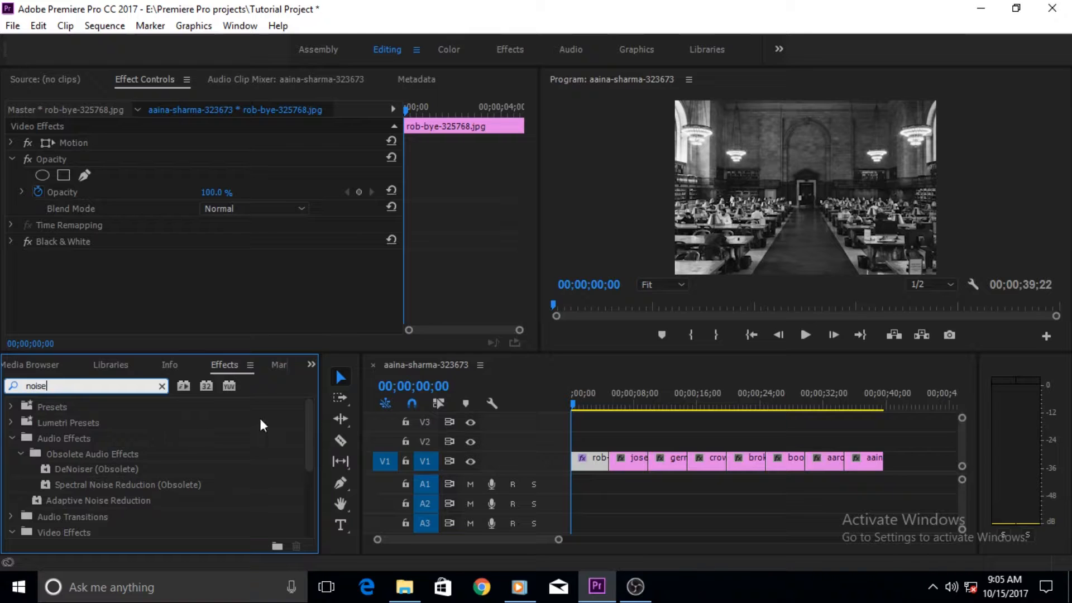
left_click_drag(310, 410, 307, 471)
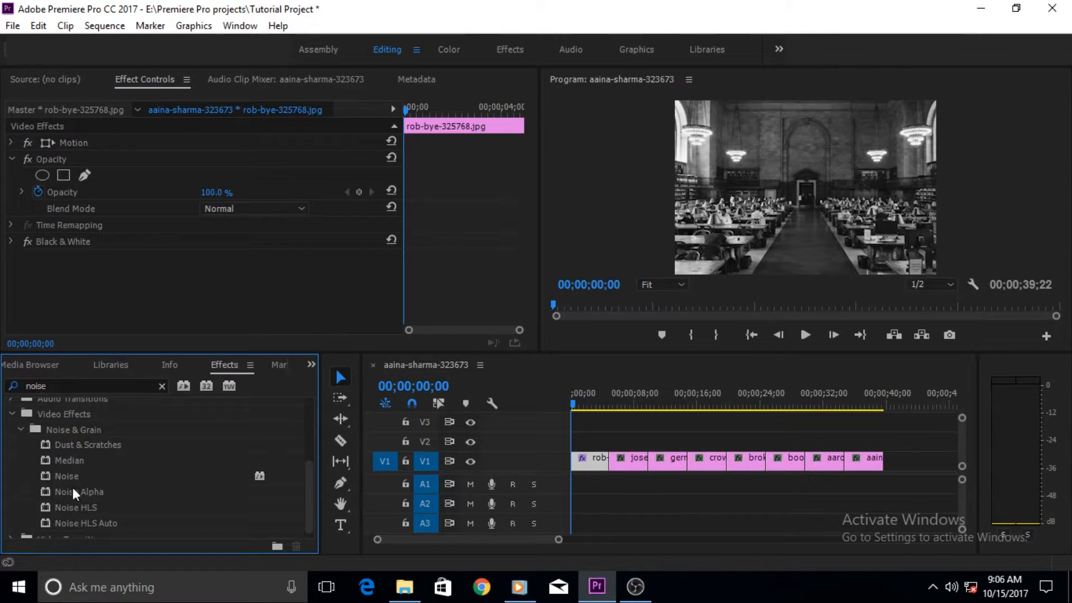
left_click_drag(55, 475, 112, 305)
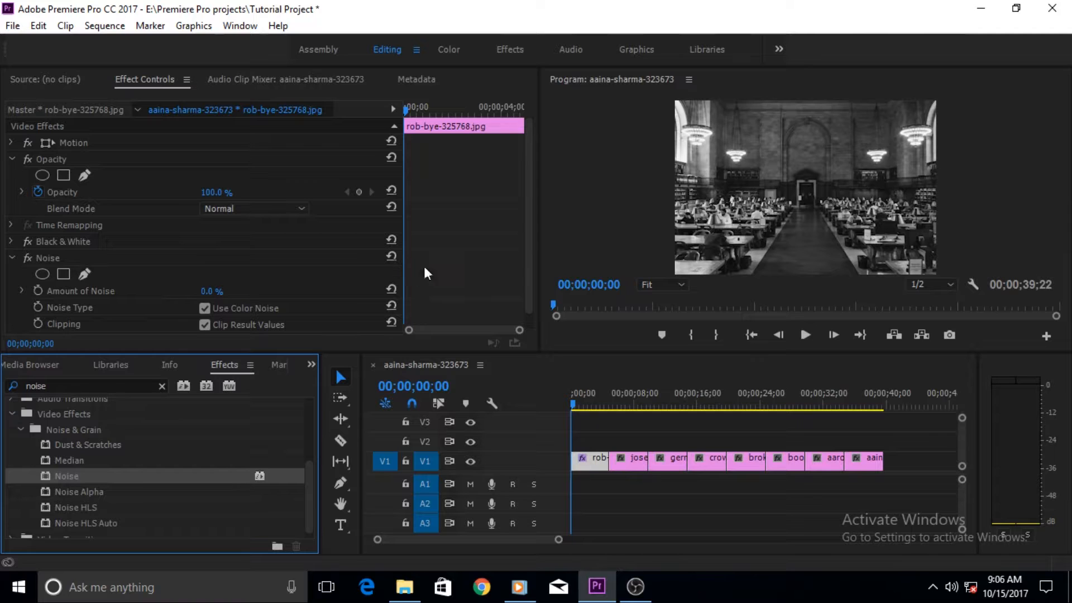
Step: Set the Noise effect's Amount of Noise to 42.0 % on the first clip
left_click_drag(527, 229, 528, 249)
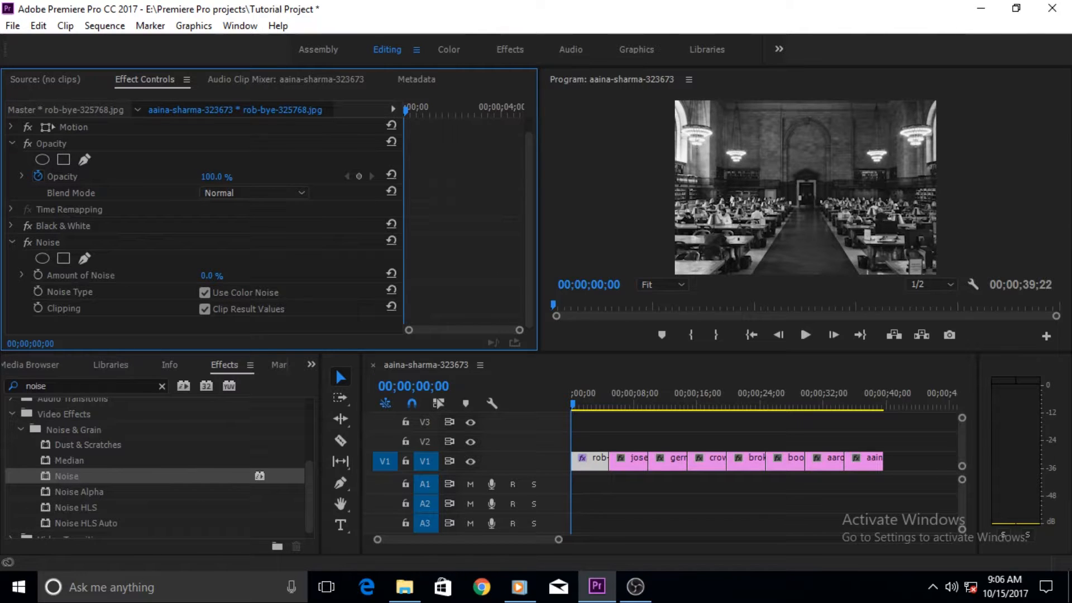
left_click_drag(211, 275, 248, 275)
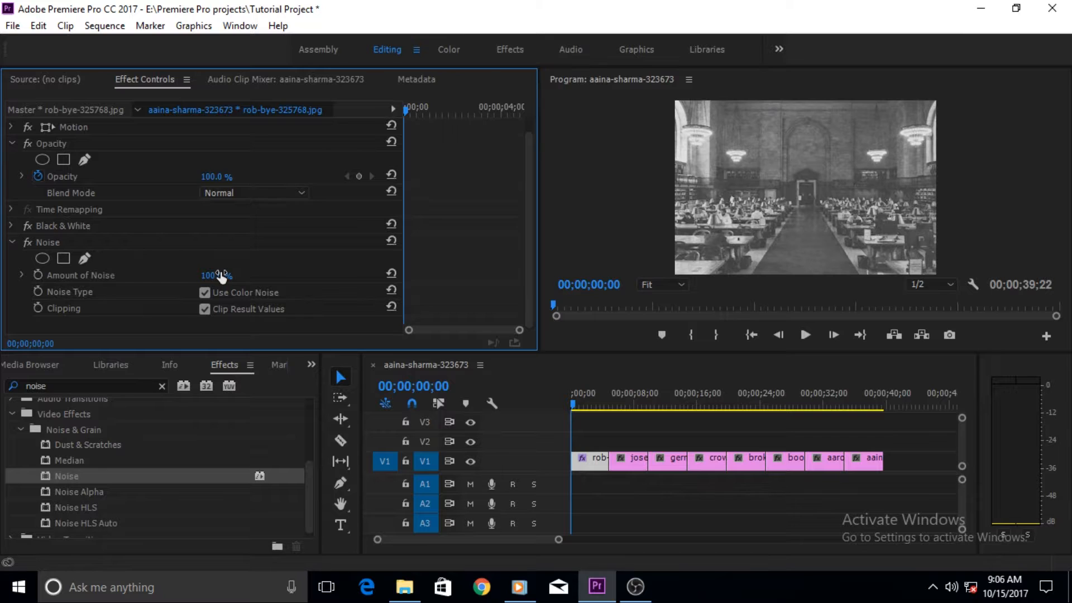
mouse_move(215, 276)
left_mouse_down()
mouse_move(201, 276)
mouse_move(220, 275)
left_mouse_up()
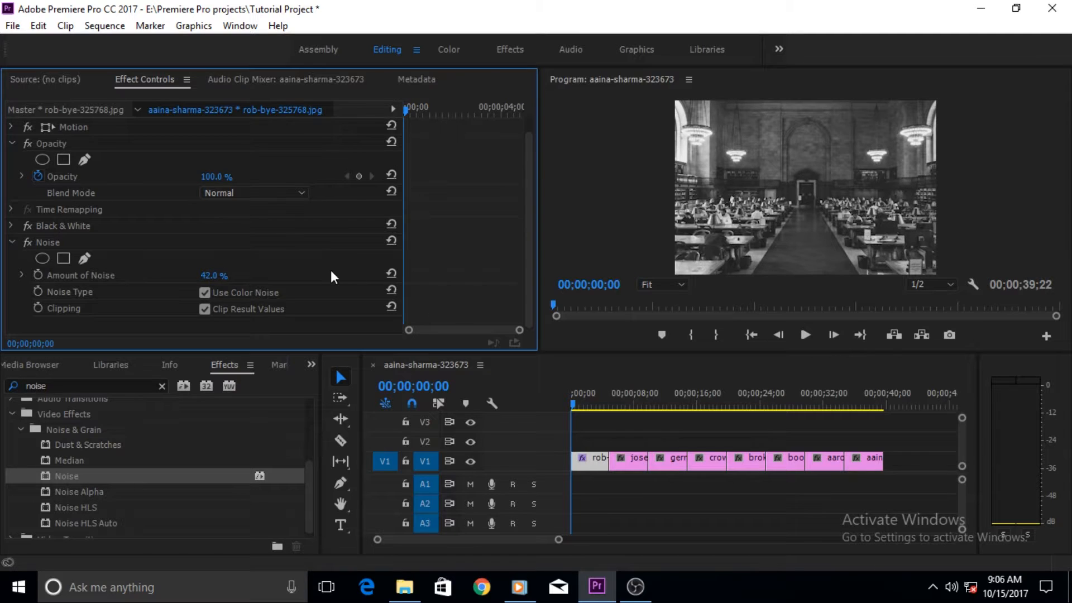
left_click(609, 197)
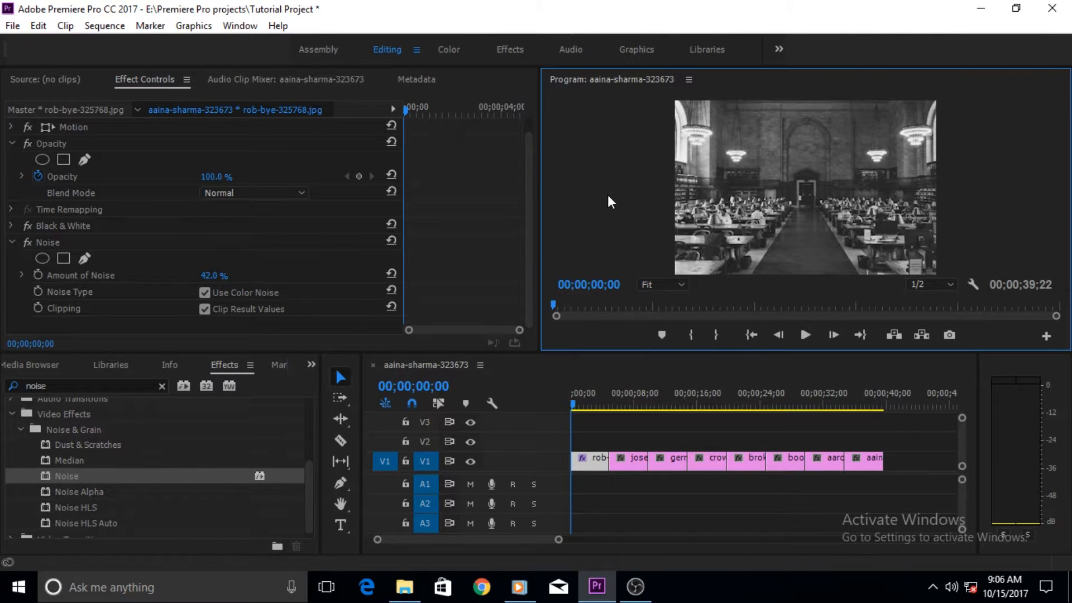
Step: Enlarge the Program monitor to examine the noise on the first clip, restore the layout, and collapse the Noise effect's settings
key("grave")
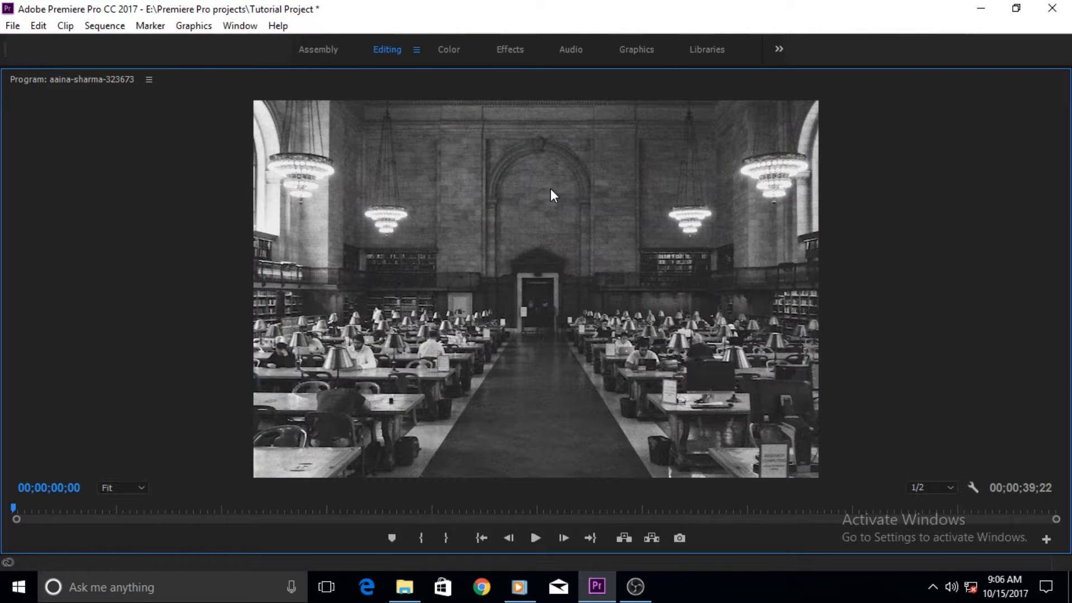
key("grave")
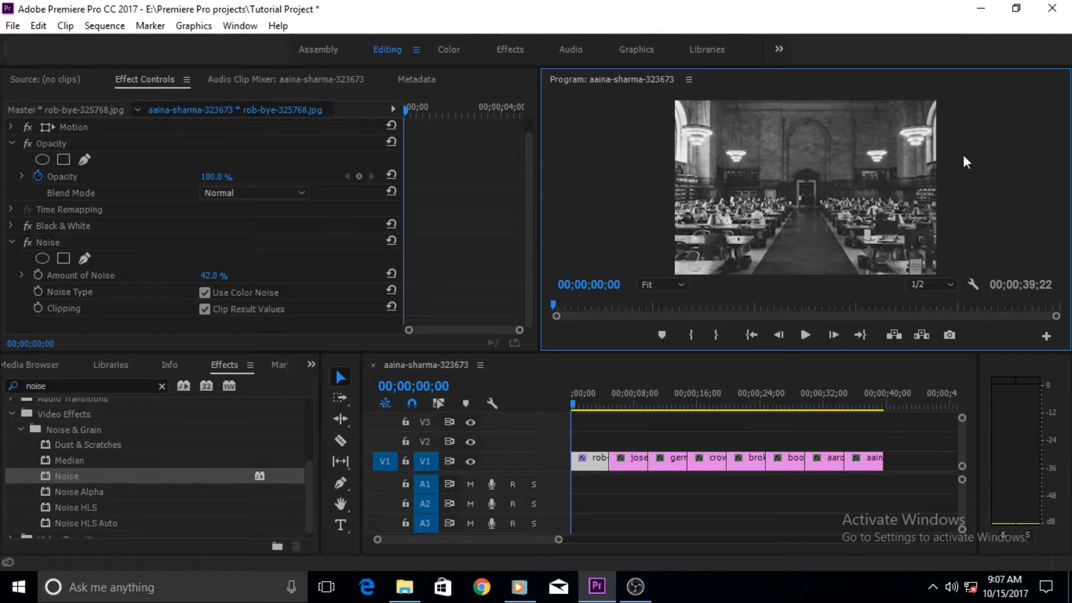
left_click(11, 242)
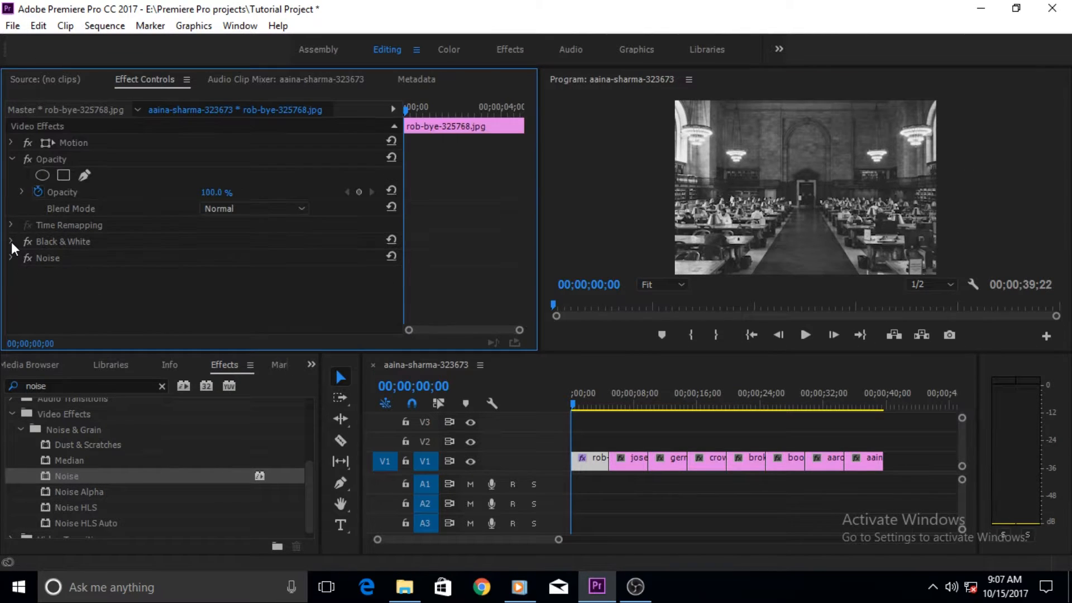
left_click(9, 259)
left_click(9, 258)
left_click(55, 240)
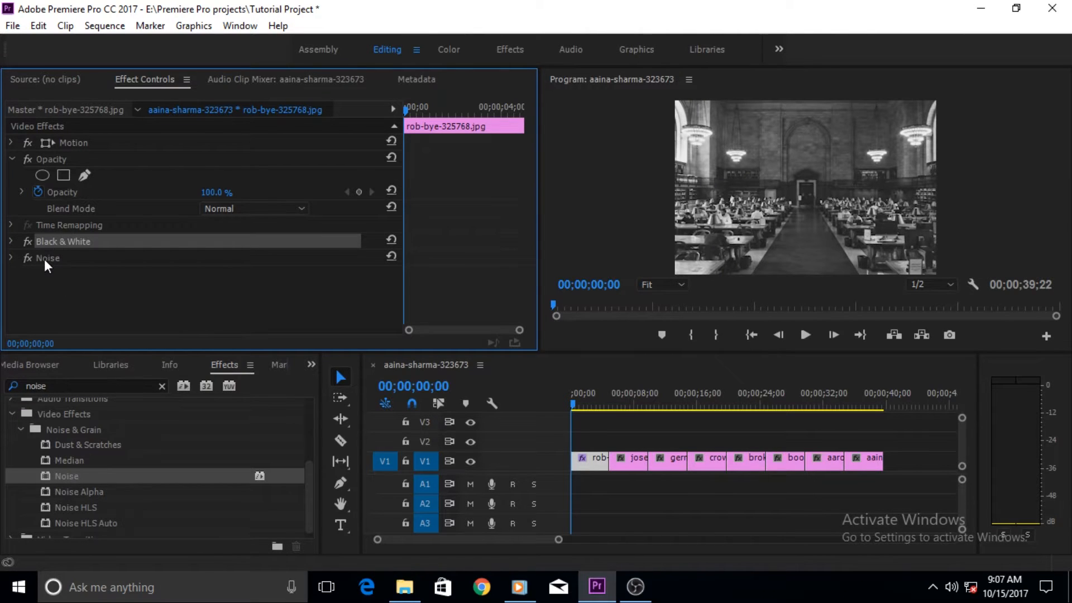
left_click(44, 259)
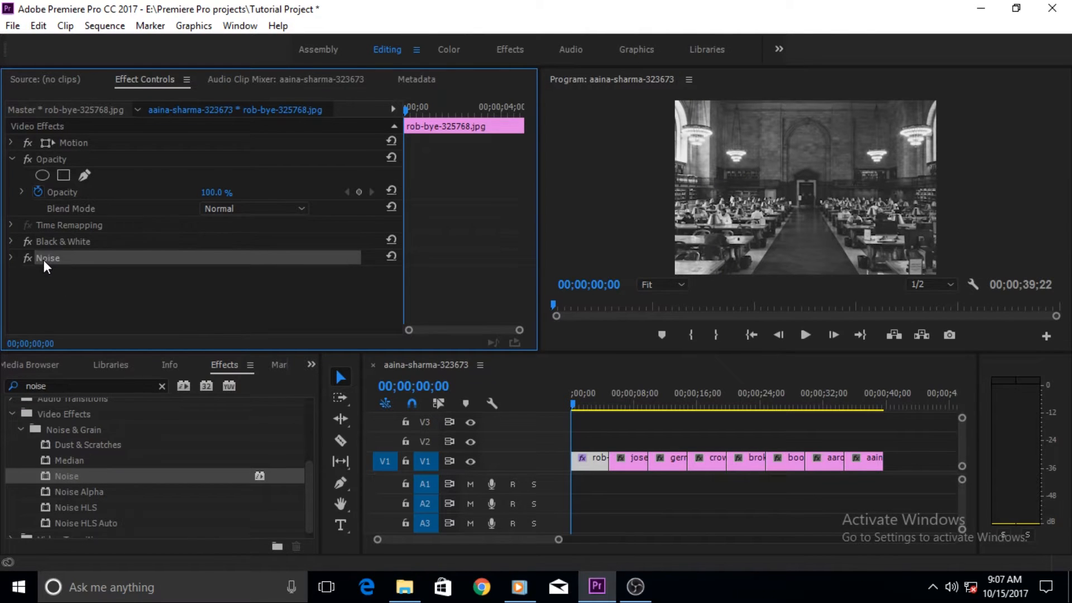
left_click(78, 289)
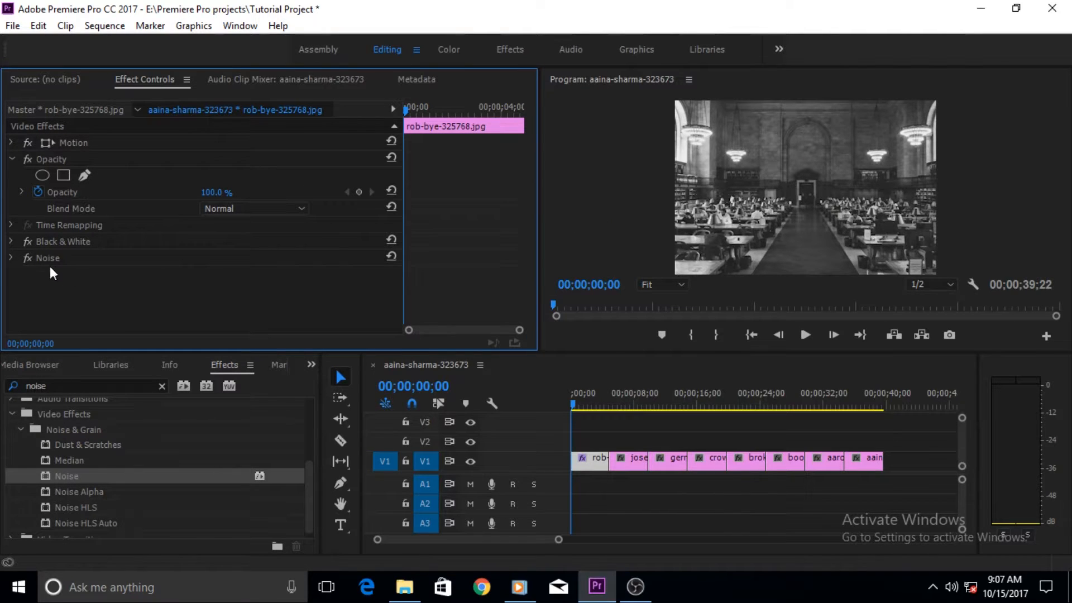
left_click_drag(43, 257, 62, 240)
mouse_move(51, 248)
left_mouse_down()
mouse_move(44, 240)
mouse_move(46, 267)
left_mouse_up()
left_click(142, 244)
left_click(140, 250)
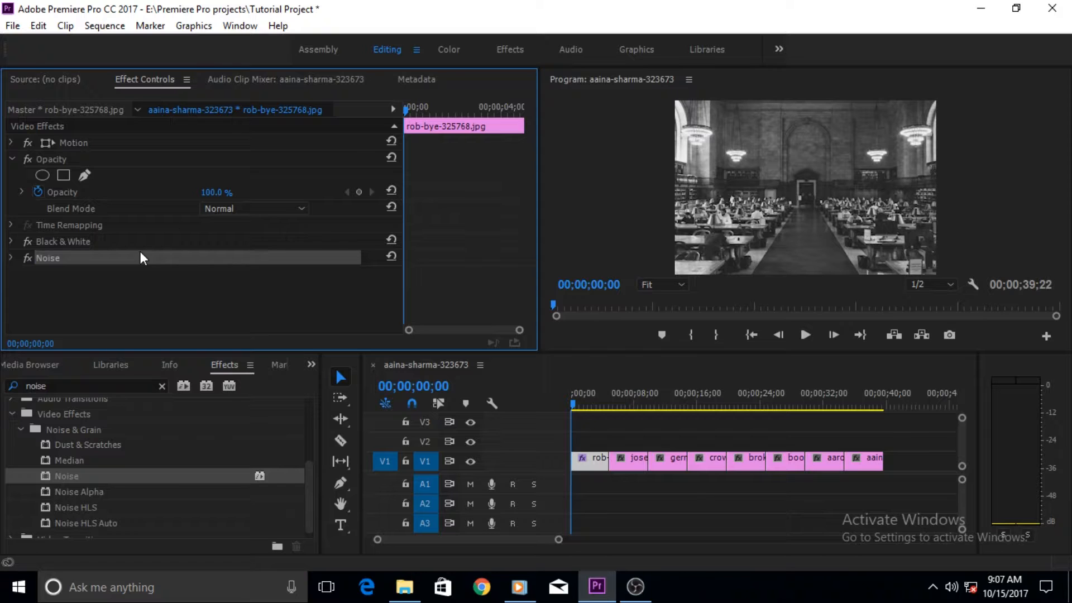
left_click(149, 244)
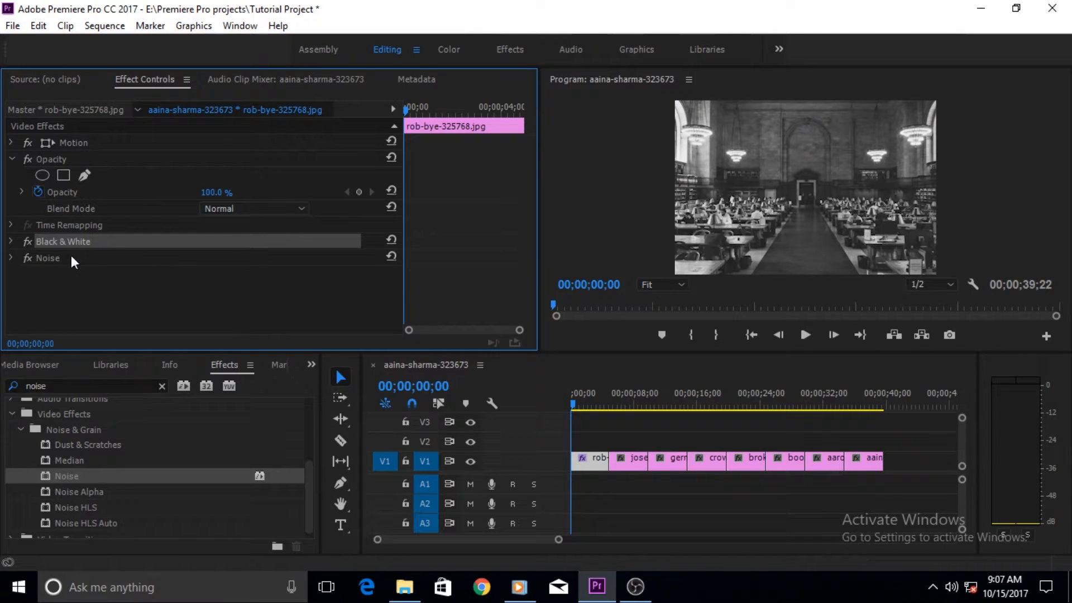
left_click(71, 259)
left_click(136, 243)
left_click(136, 254)
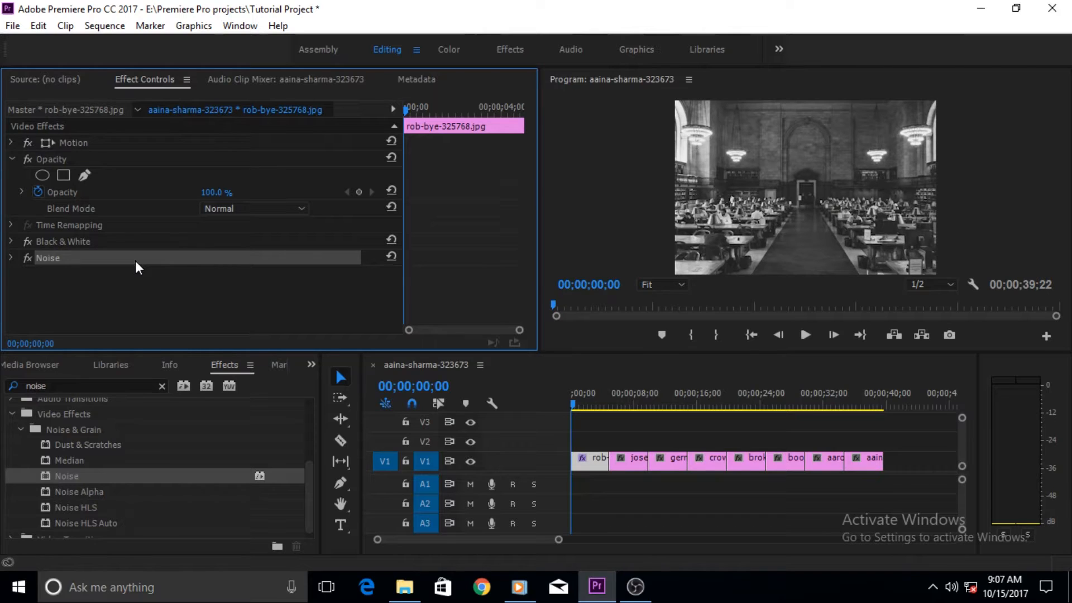
Step: Reorder the first clip's effects so Noise sits above Black & White, and return Noise to its place below
left_click(87, 241)
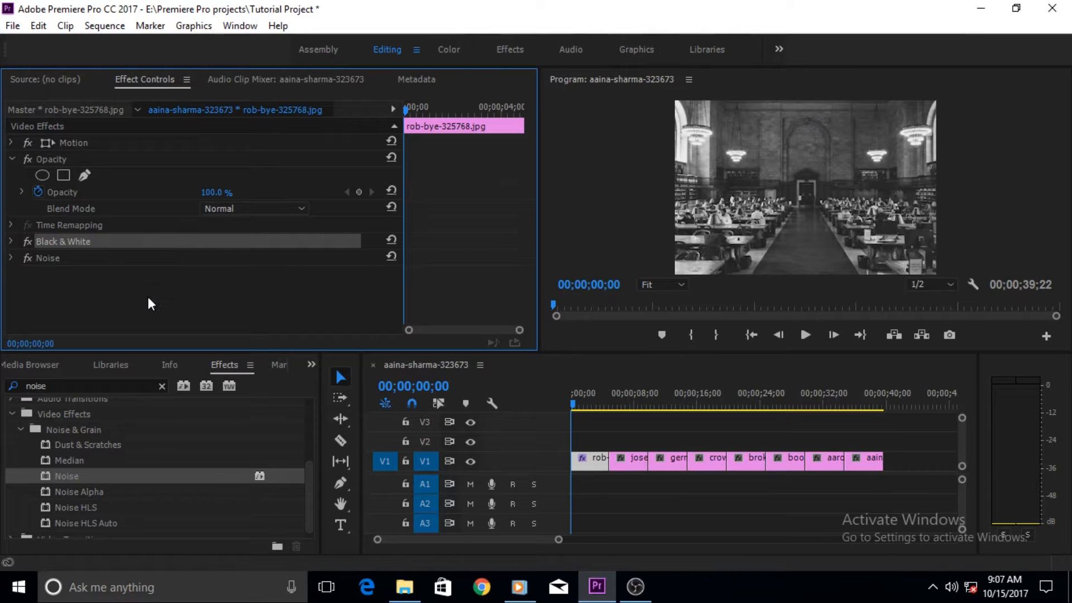
left_click(62, 258)
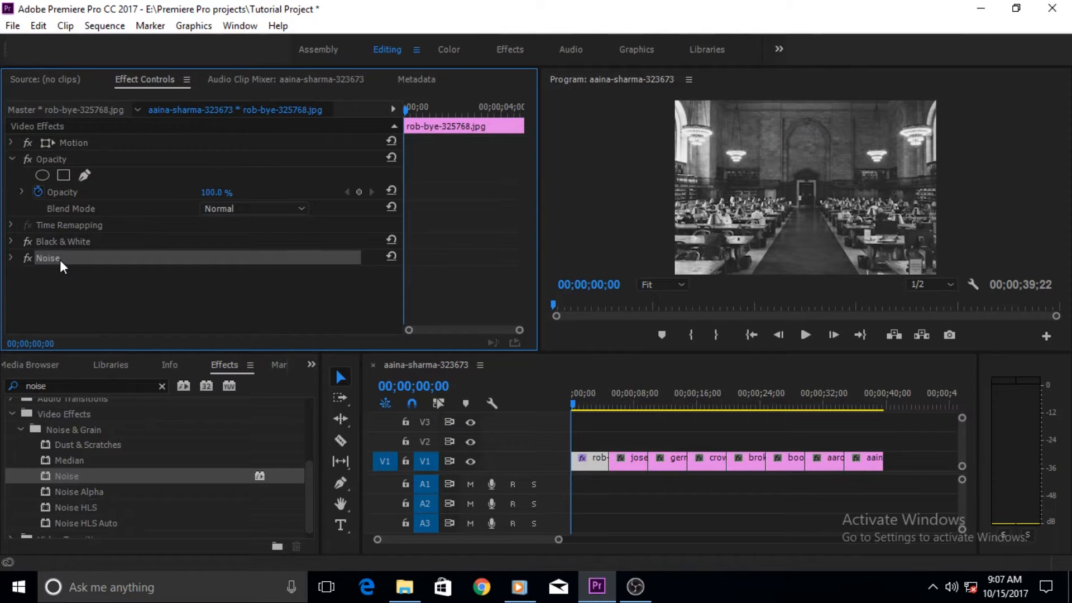
left_click(74, 242)
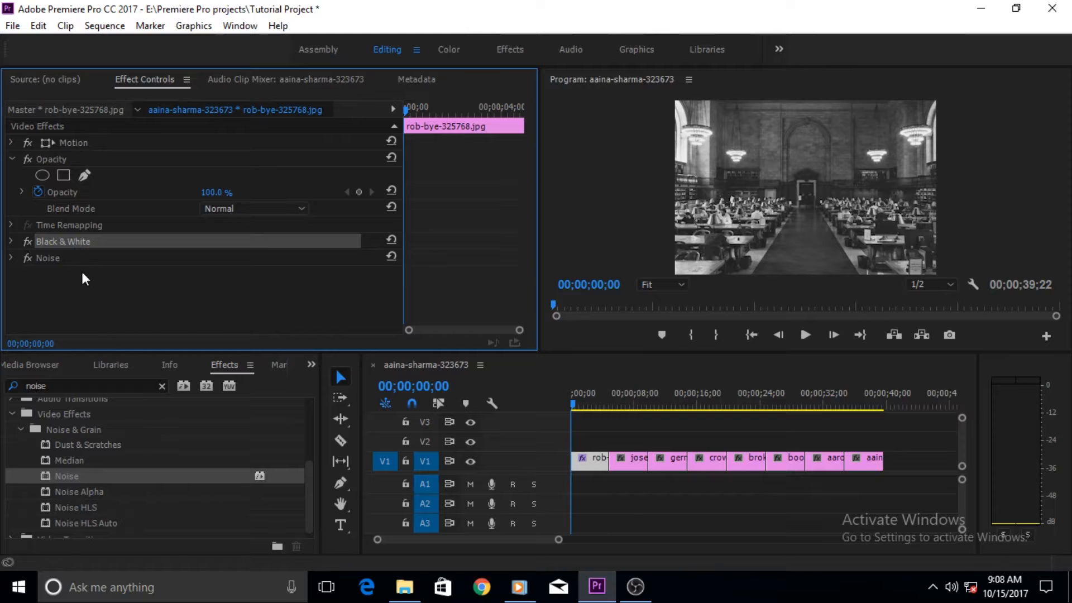
left_click_drag(52, 257, 70, 233)
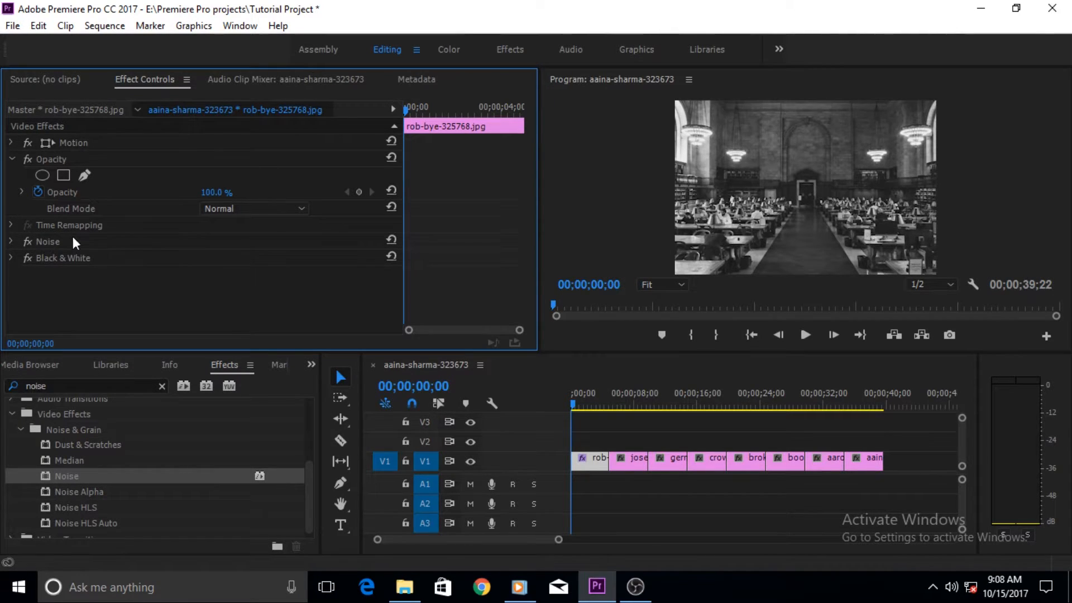
left_click_drag(51, 243, 93, 263)
Step: Preview the second, third and fourth clips in the sequence and return the playhead to the first clip
left_click(632, 400)
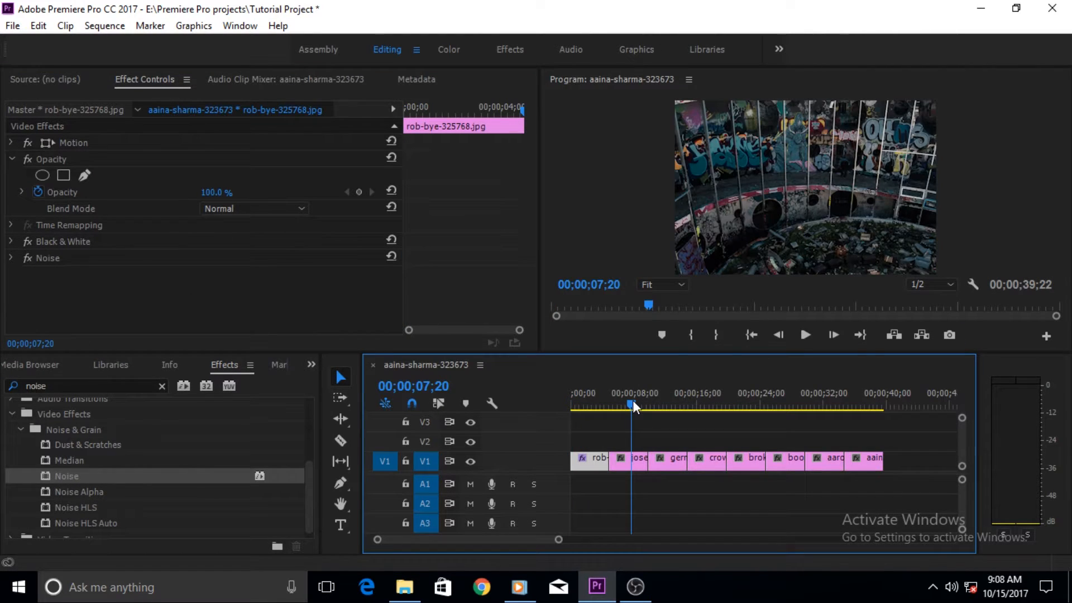
left_click(665, 400)
left_click(698, 402)
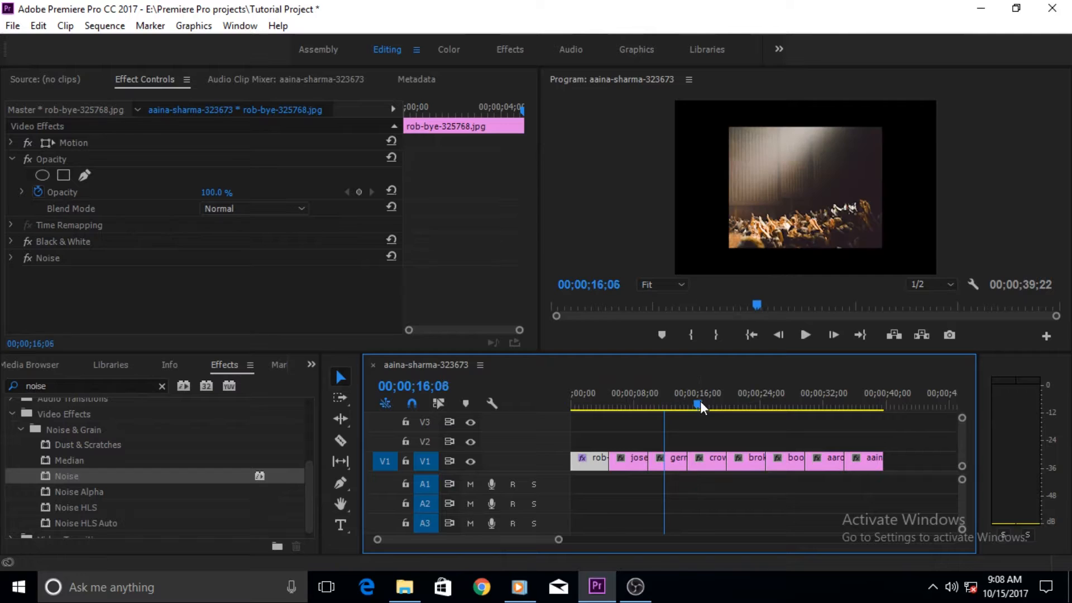
left_click(586, 396)
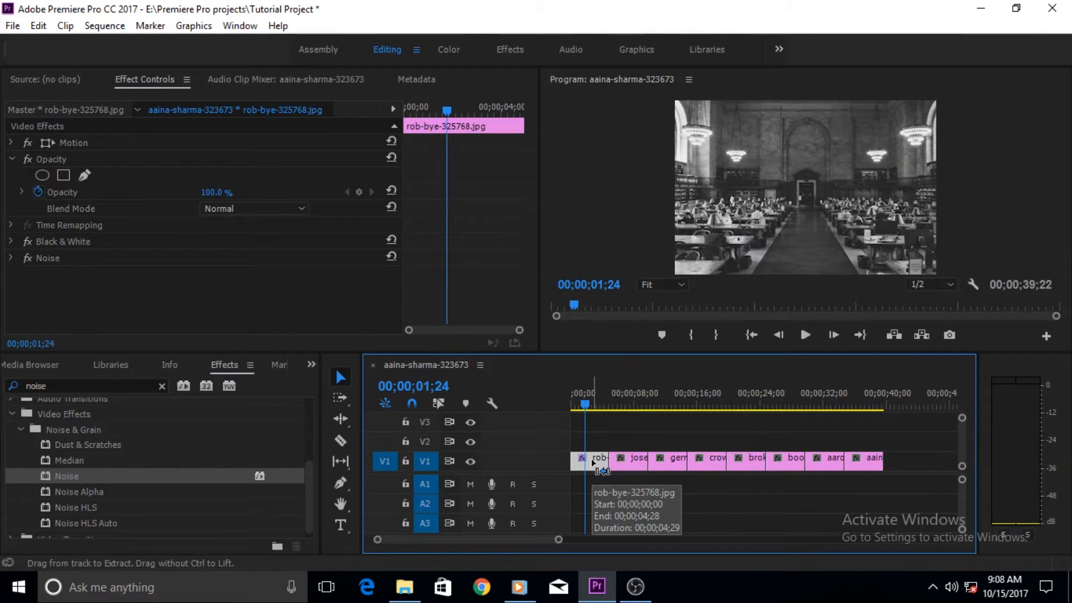
Step: Select the seven clips after the first and paste the first clip's Black & White and Noise effects onto them with Paste Attributes
left_click_drag(868, 489, 619, 438)
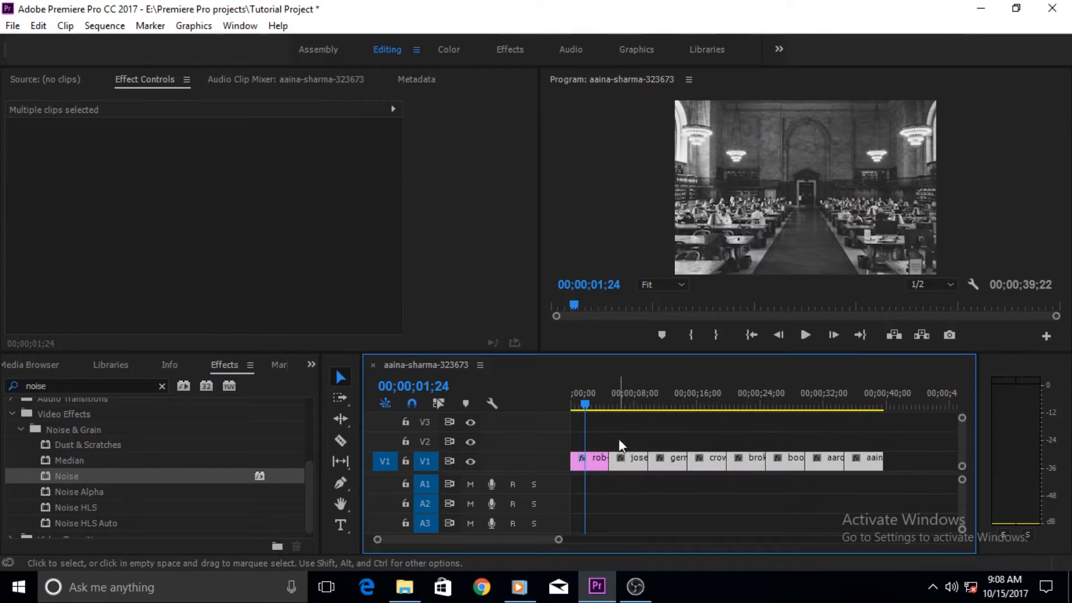
right_click(632, 466)
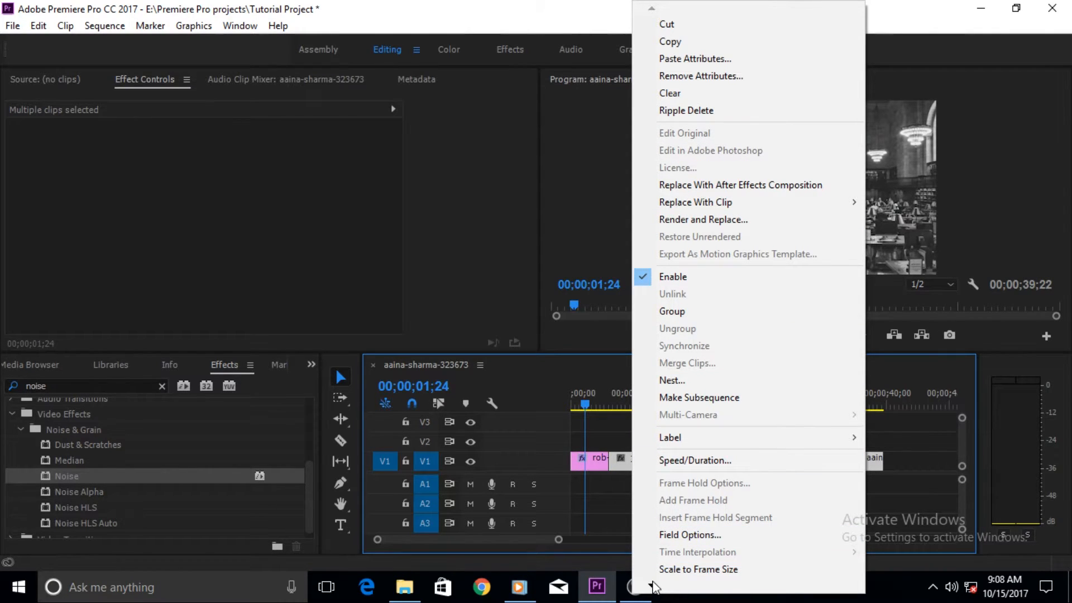
mouse_move(652, 586)
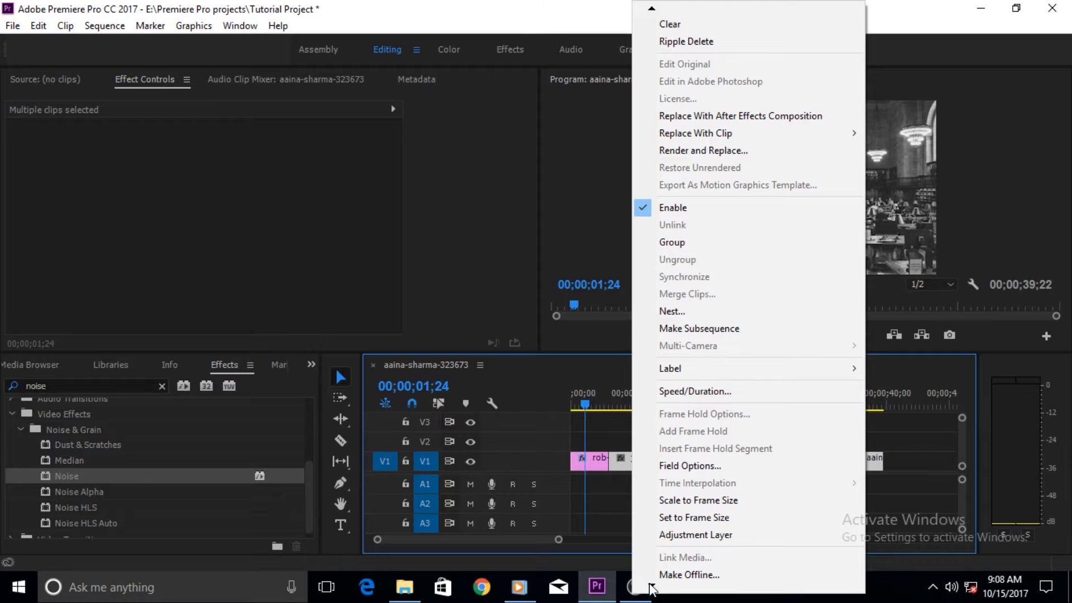
left_click(604, 511)
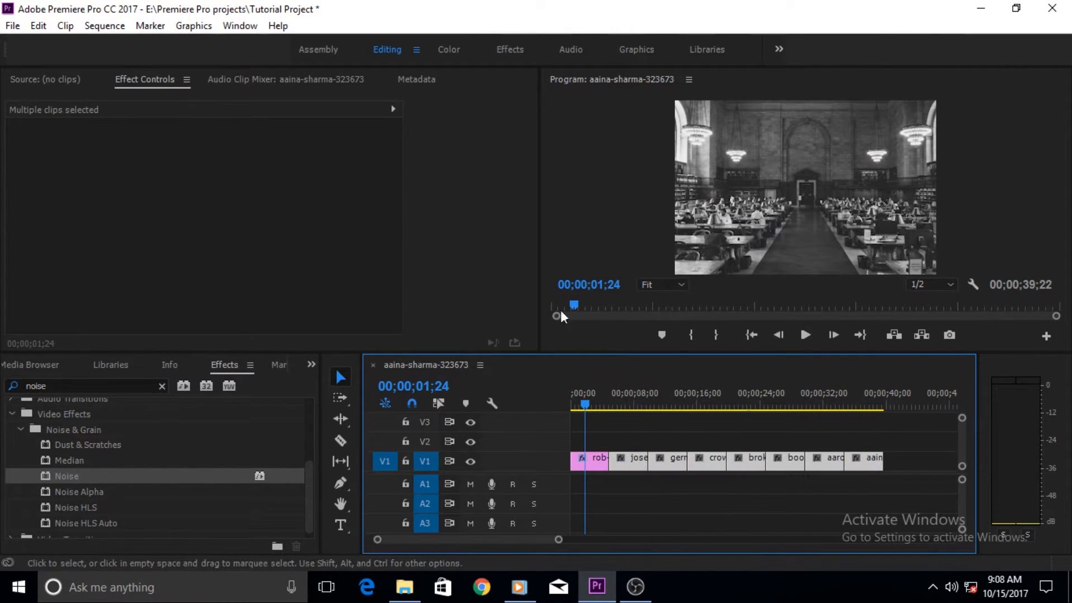
left_click(38, 27)
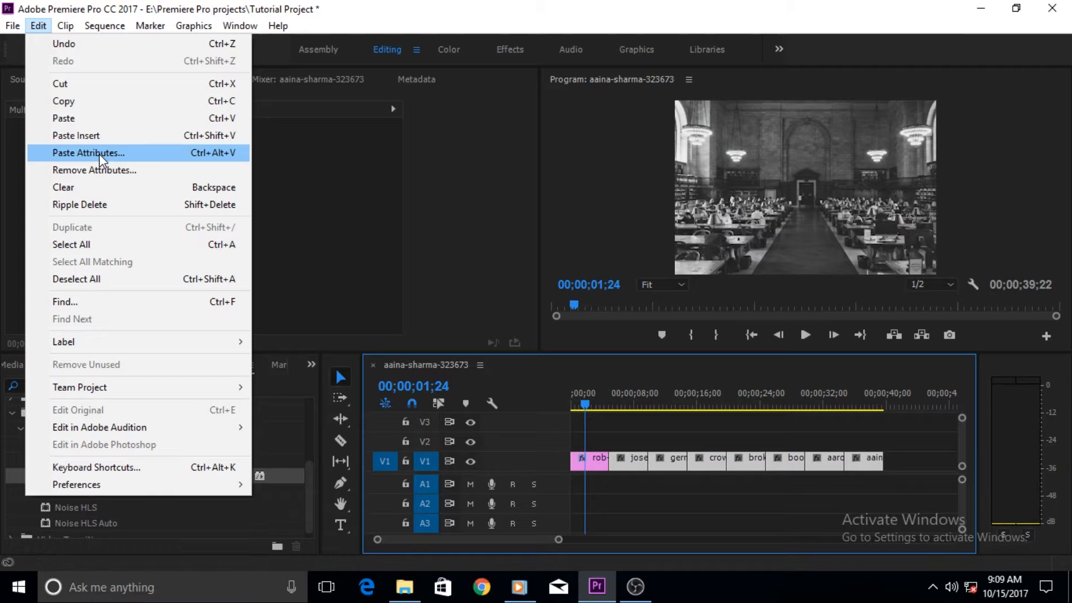
left_click(586, 404)
left_click_drag(585, 404, 631, 403)
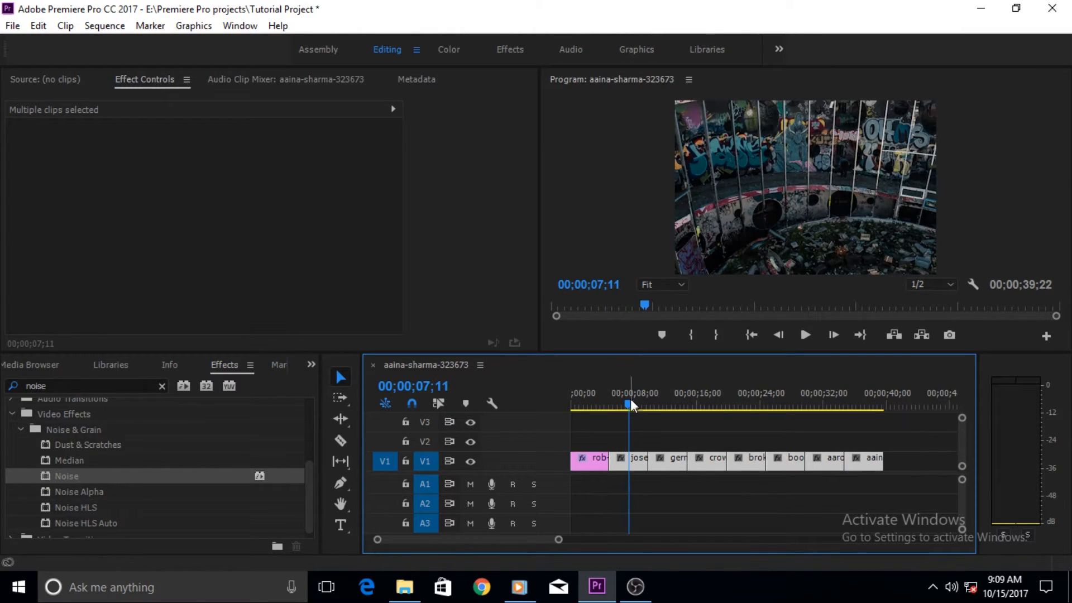
left_click(38, 25)
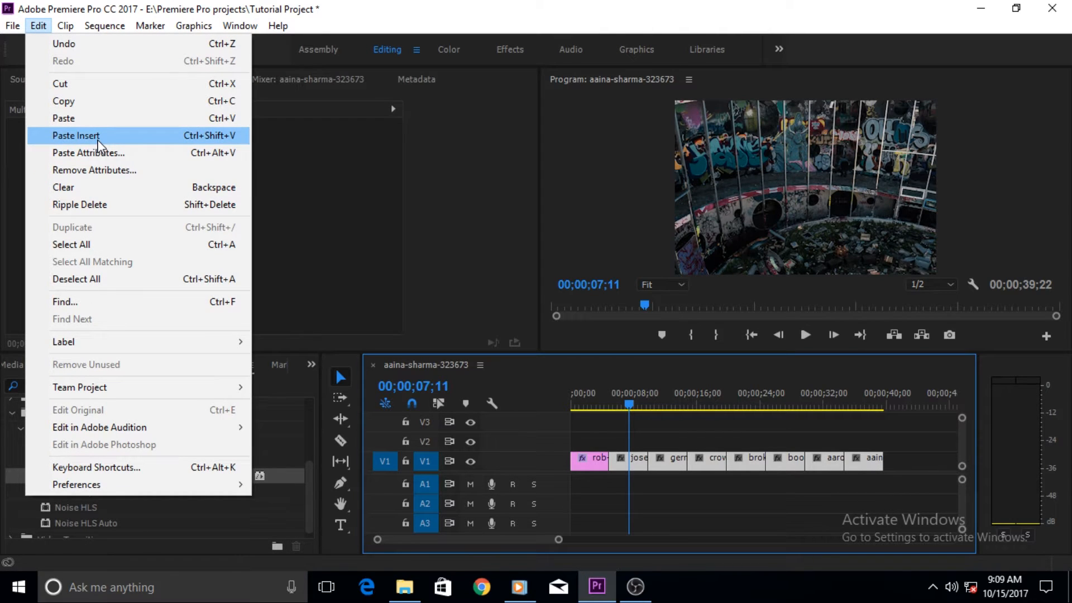
left_click(101, 160)
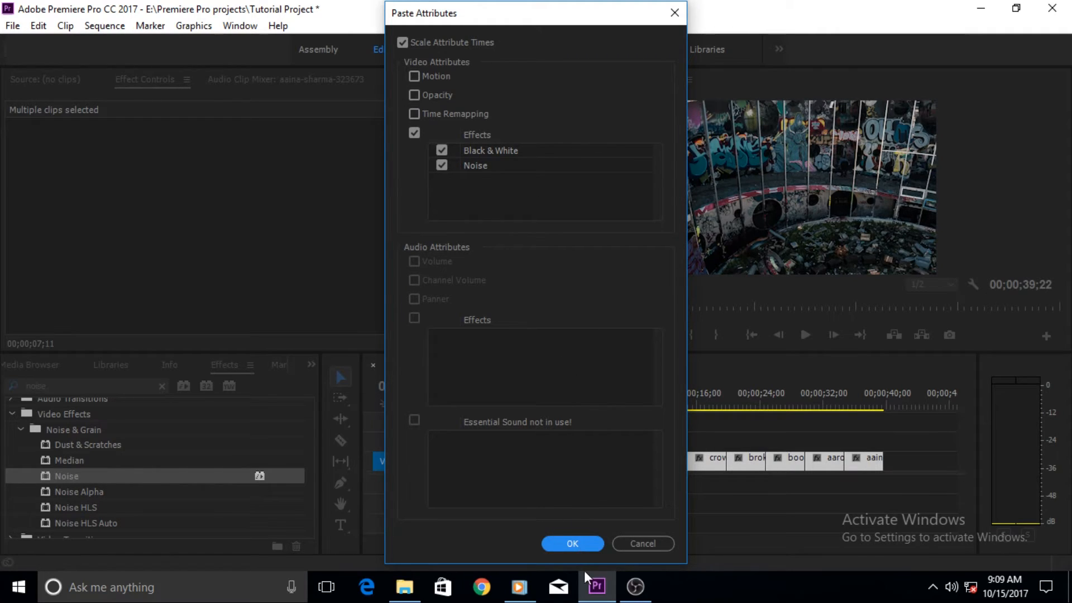
left_click(572, 543)
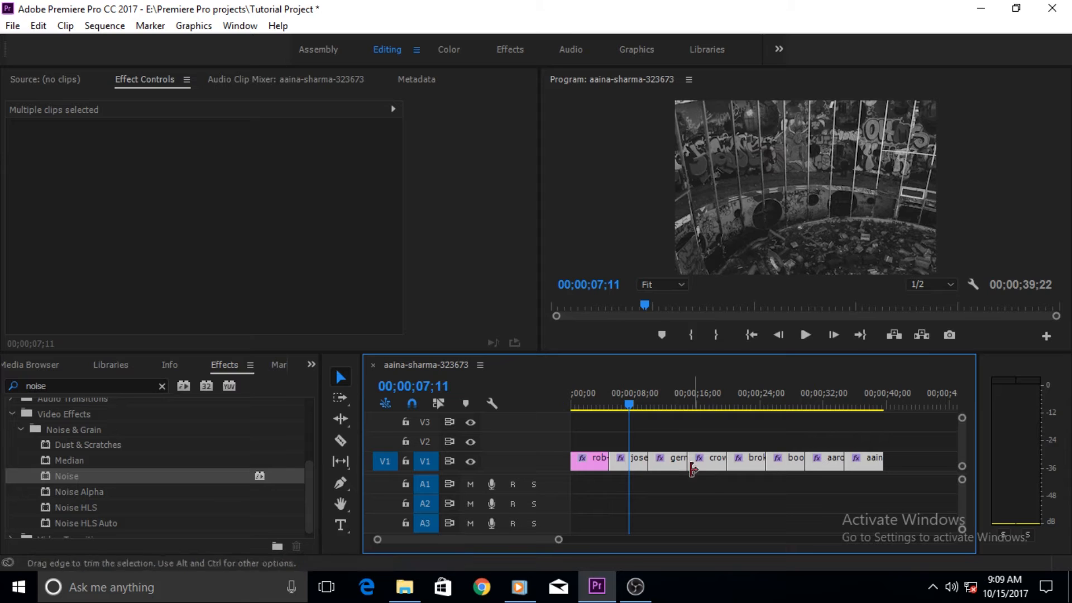
Step: Preview the clips across the sequence to check their pasted effects, and return the playhead to the first clip
left_click(667, 400)
left_click(708, 401)
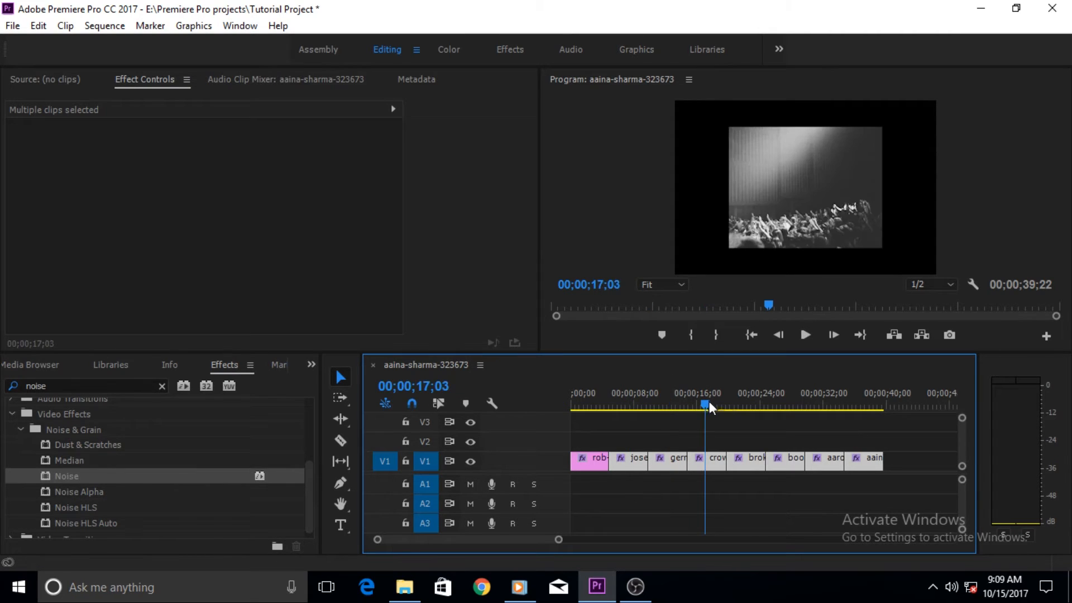
left_click(742, 400)
left_click(789, 399)
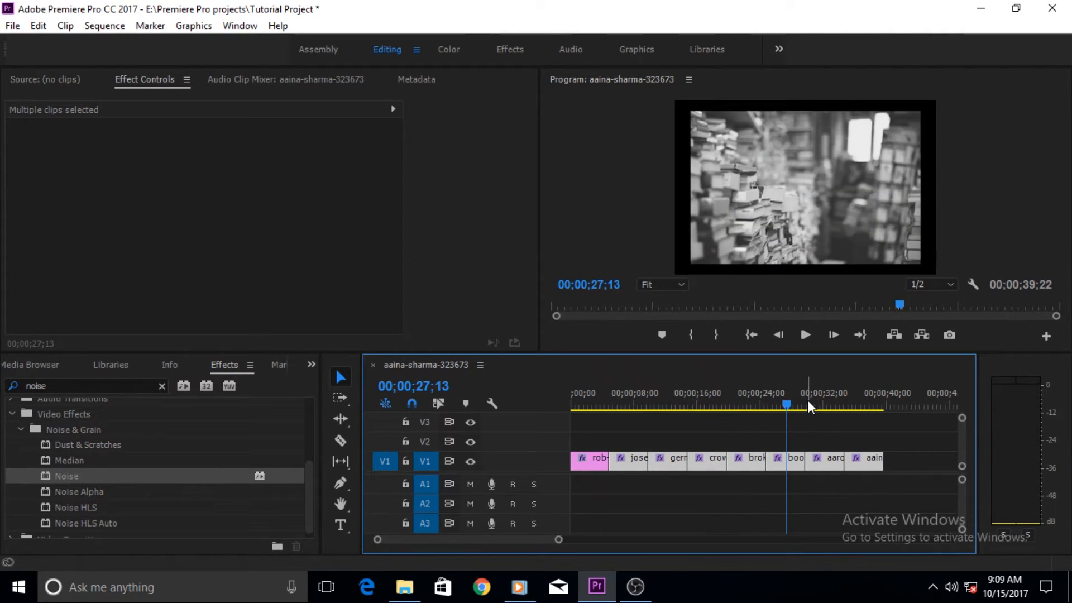
left_click(807, 400)
left_click(829, 400)
left_click(863, 399)
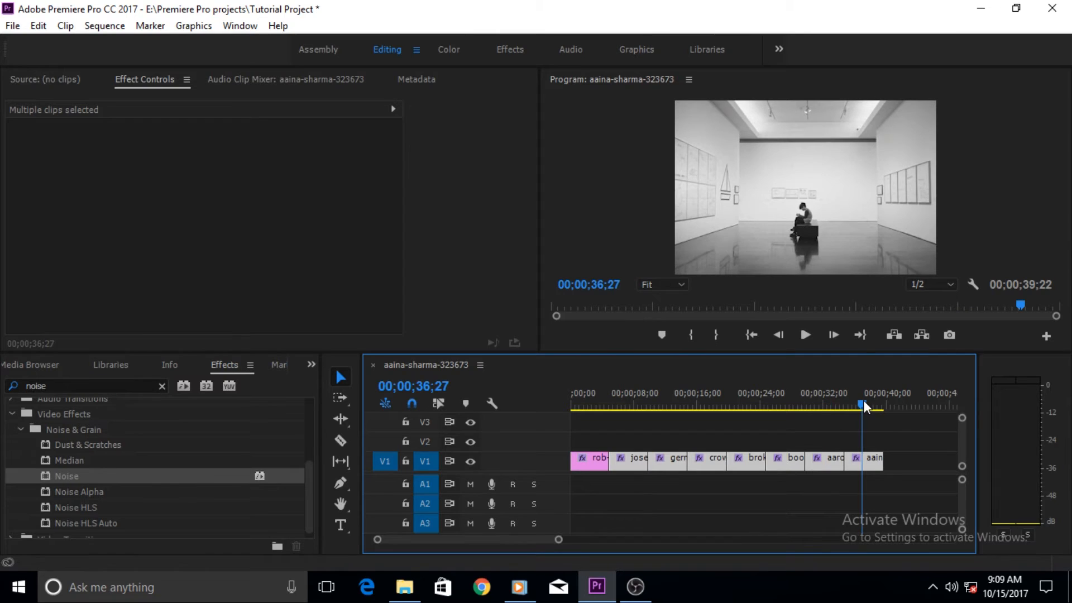
left_click(620, 400)
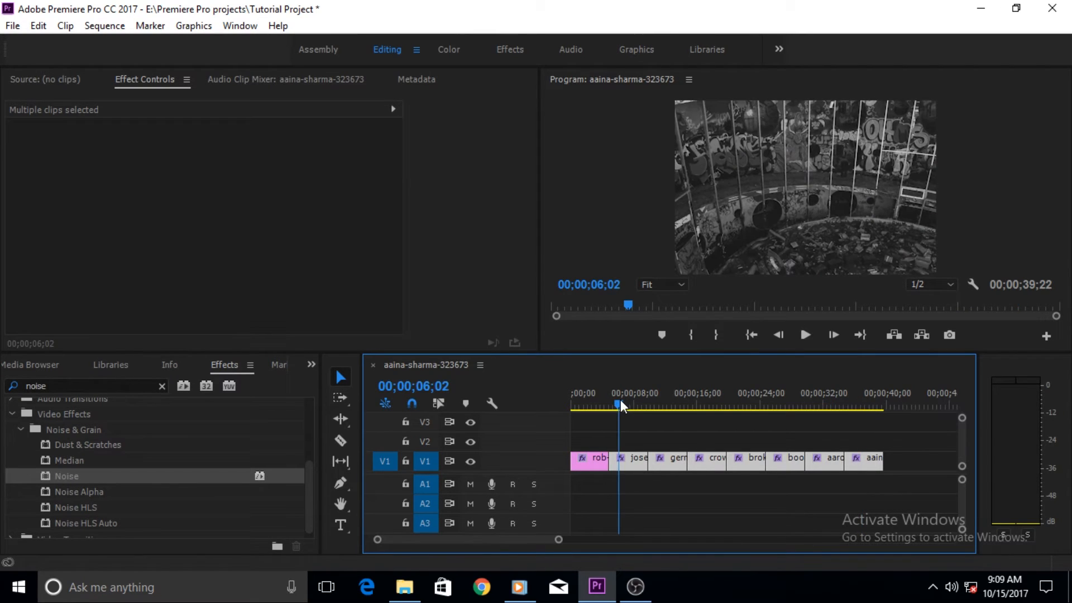
left_click(584, 401)
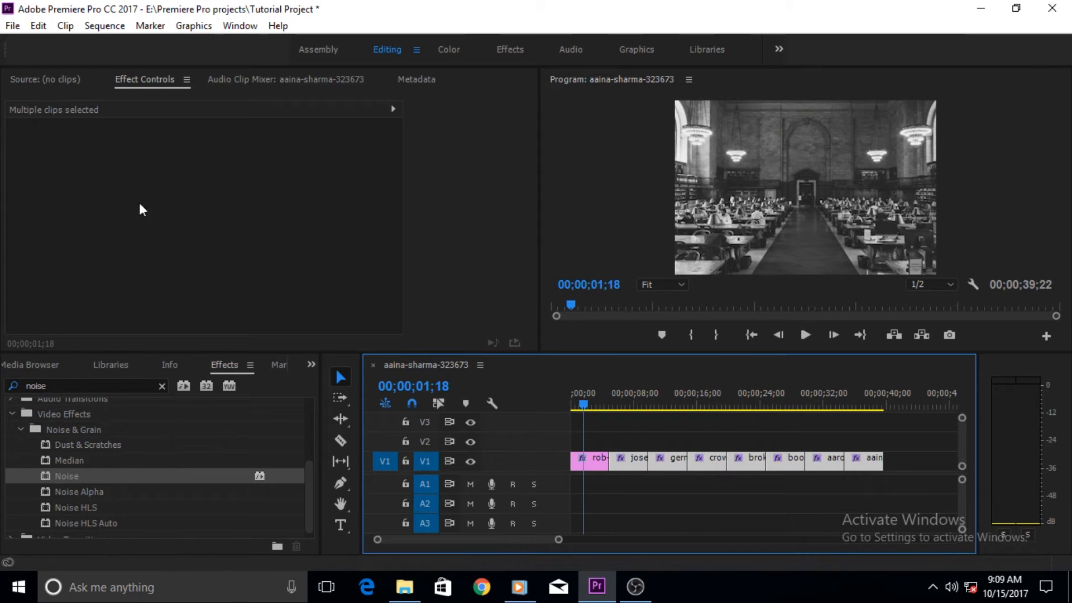
Step: Select the first clip's Black & White and Noise effects together, open the Save Preset dialog for them, and cancel it
left_click(596, 461)
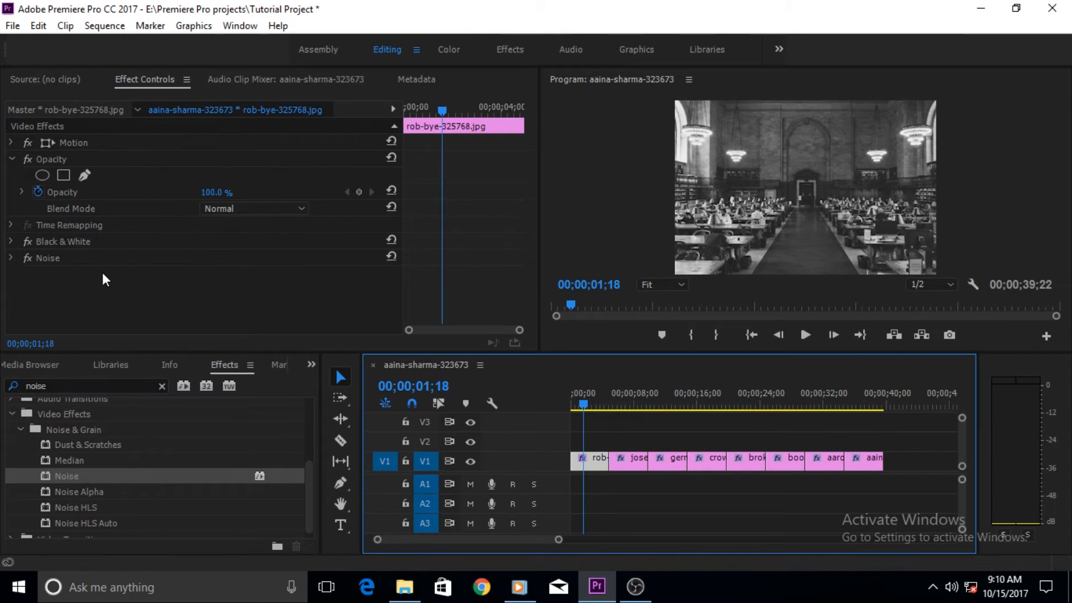
left_click(64, 246)
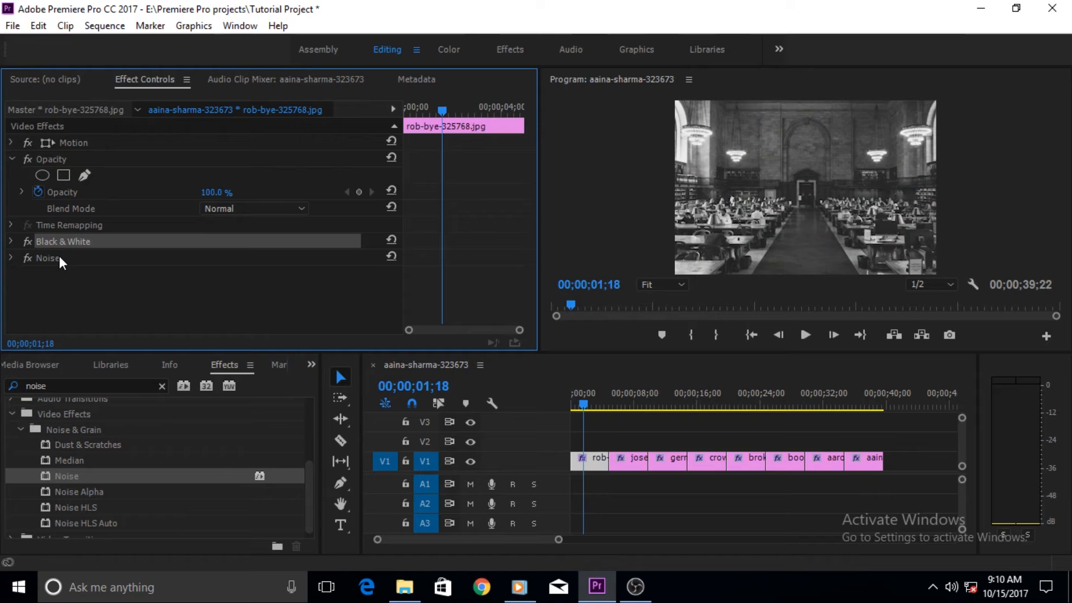
left_click(55, 258, "shift")
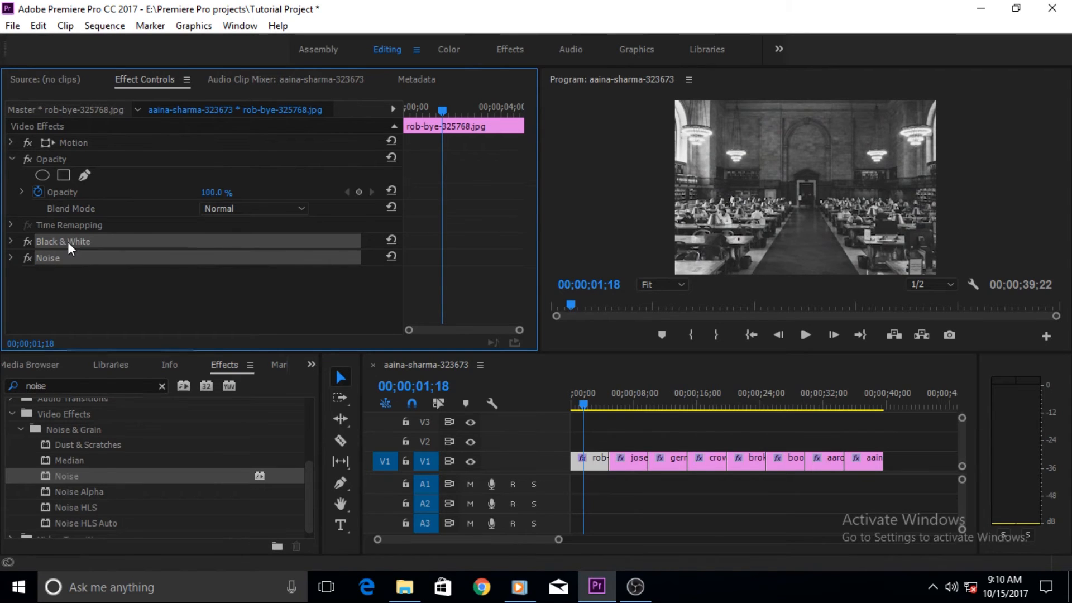
right_click(68, 242)
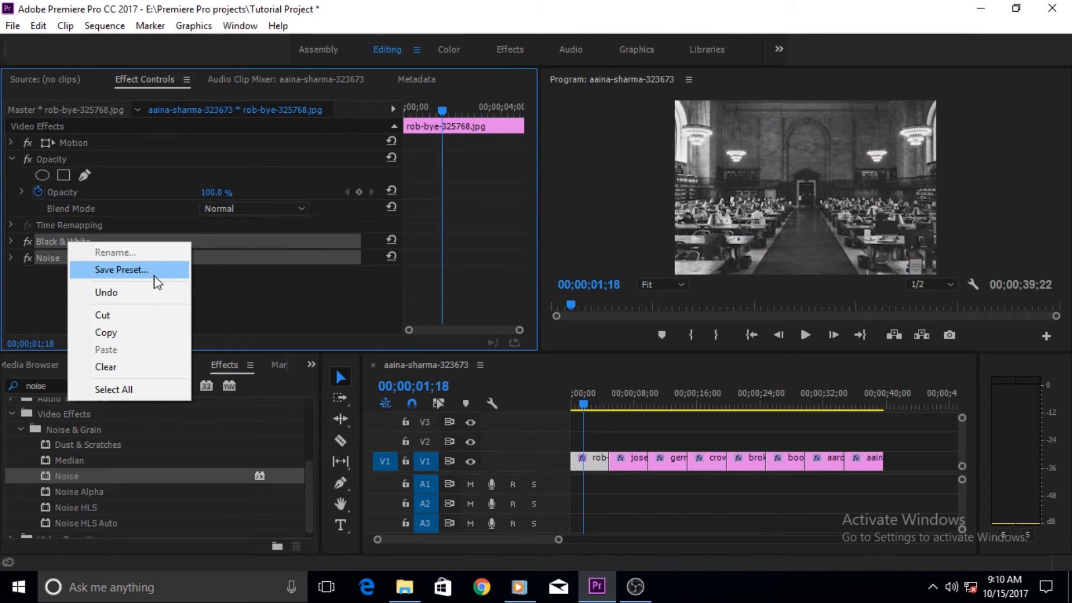
left_click(121, 270)
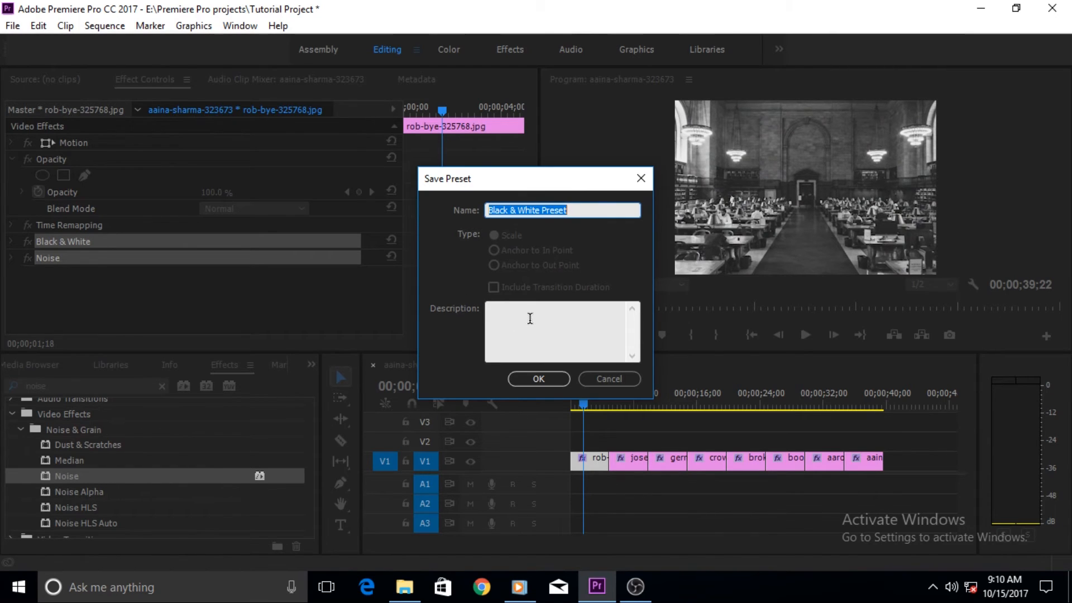
left_click(609, 379)
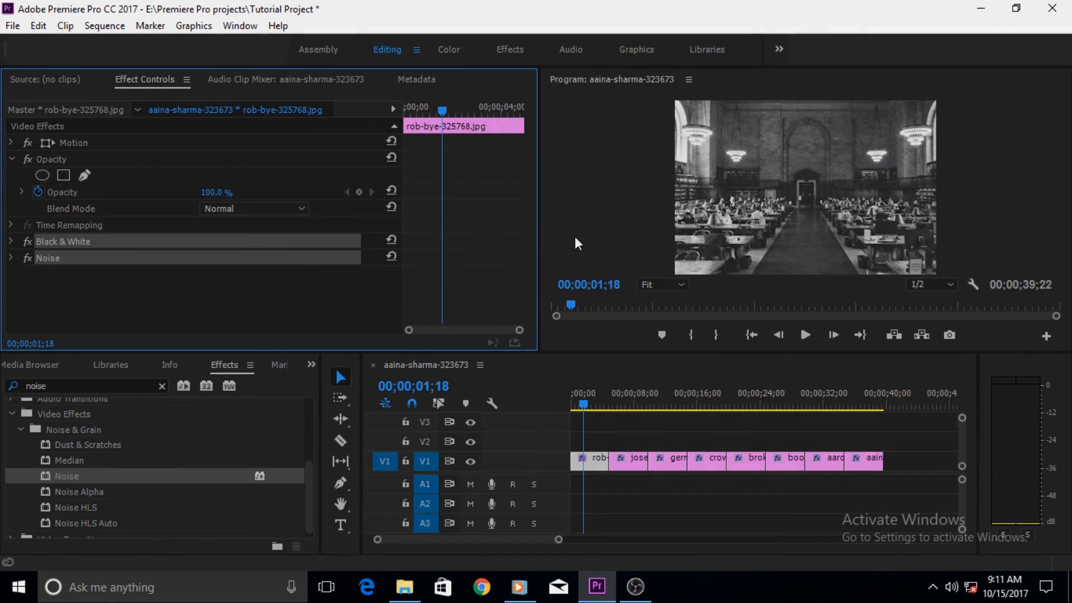
left_click(574, 236)
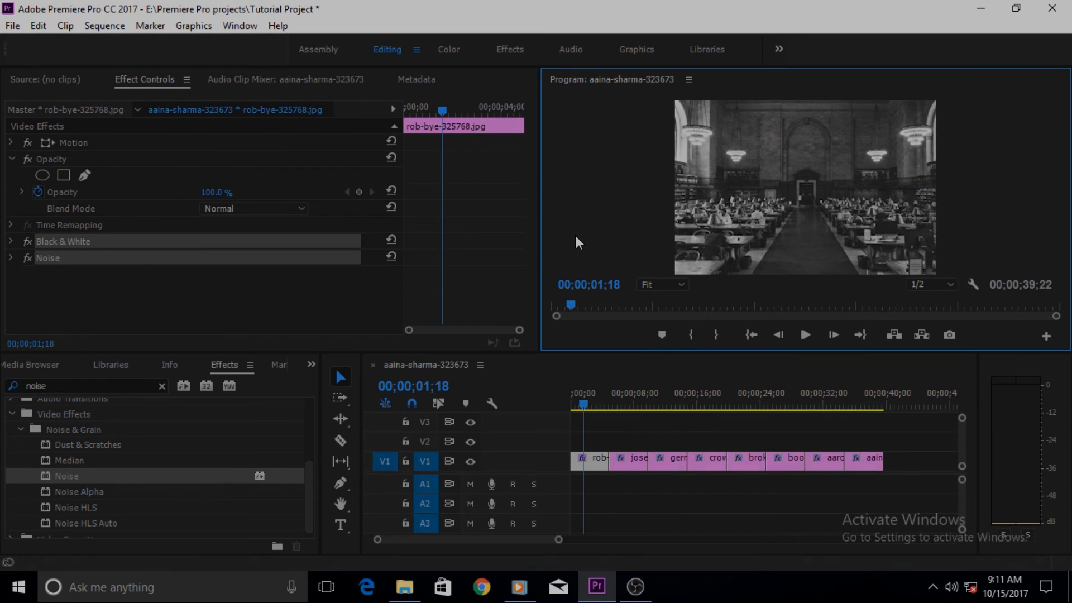